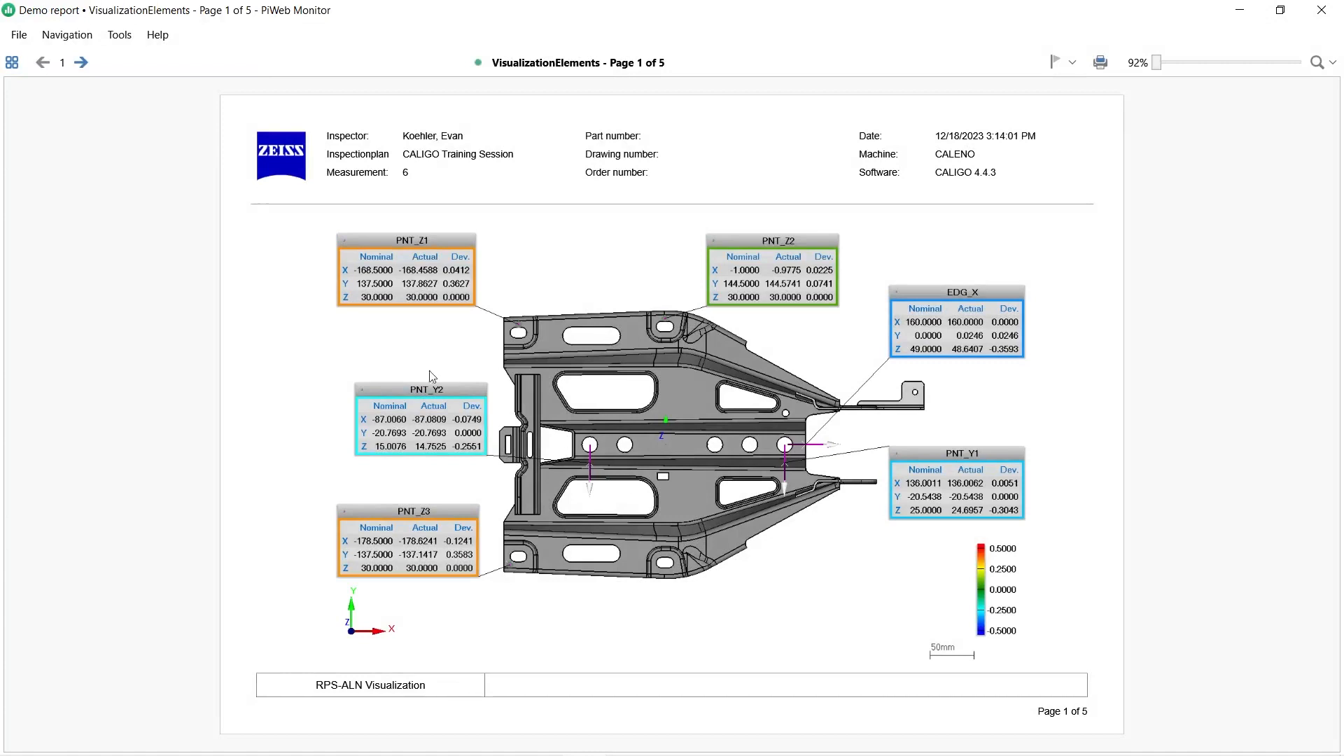
click(81, 62)
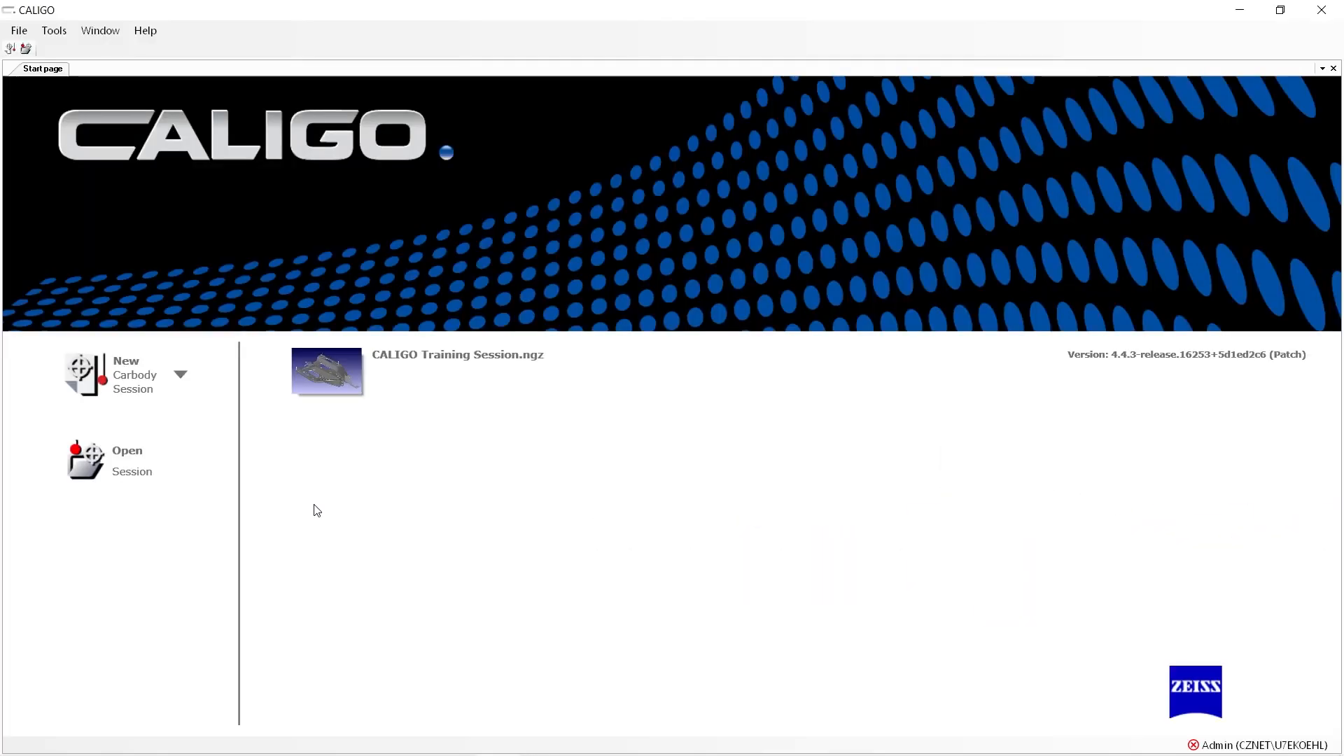
Open the existing session CALIGO Training Session.ngz from the Training Data folder in CALIGO
click(111, 469)
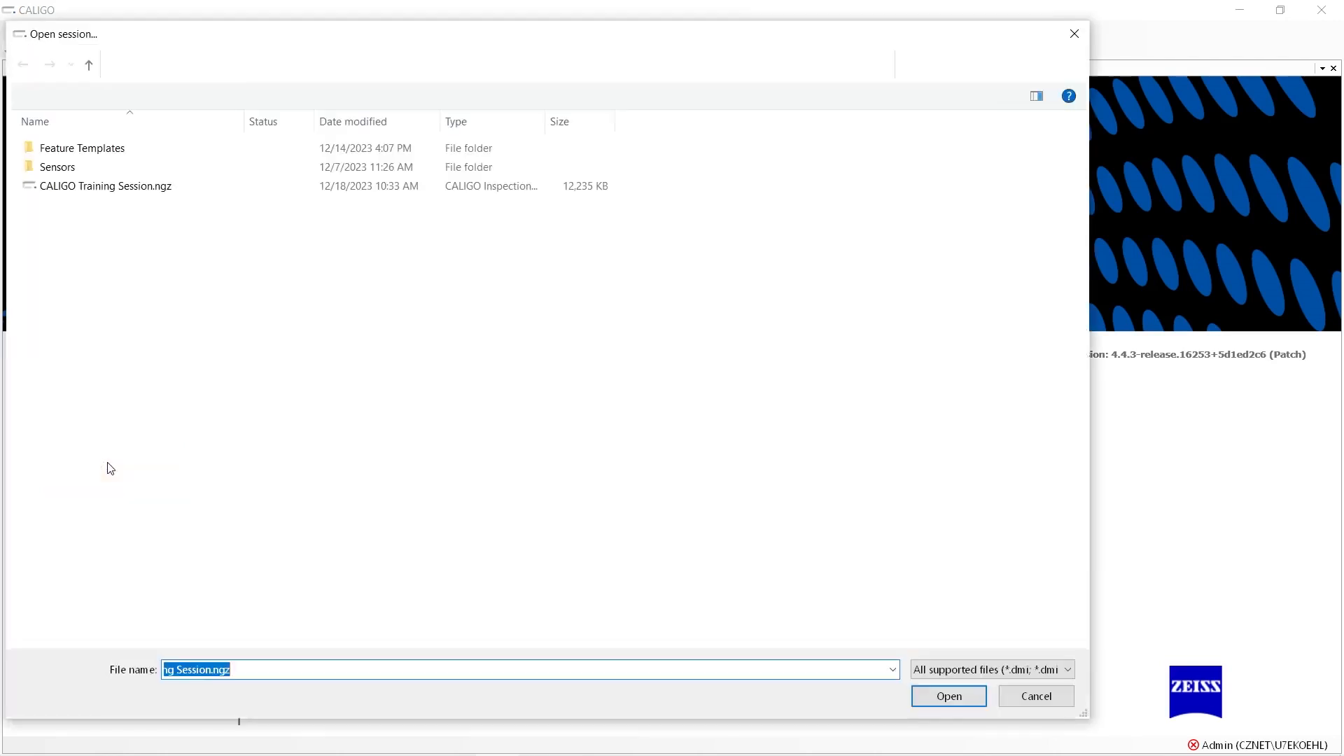
click(173, 195)
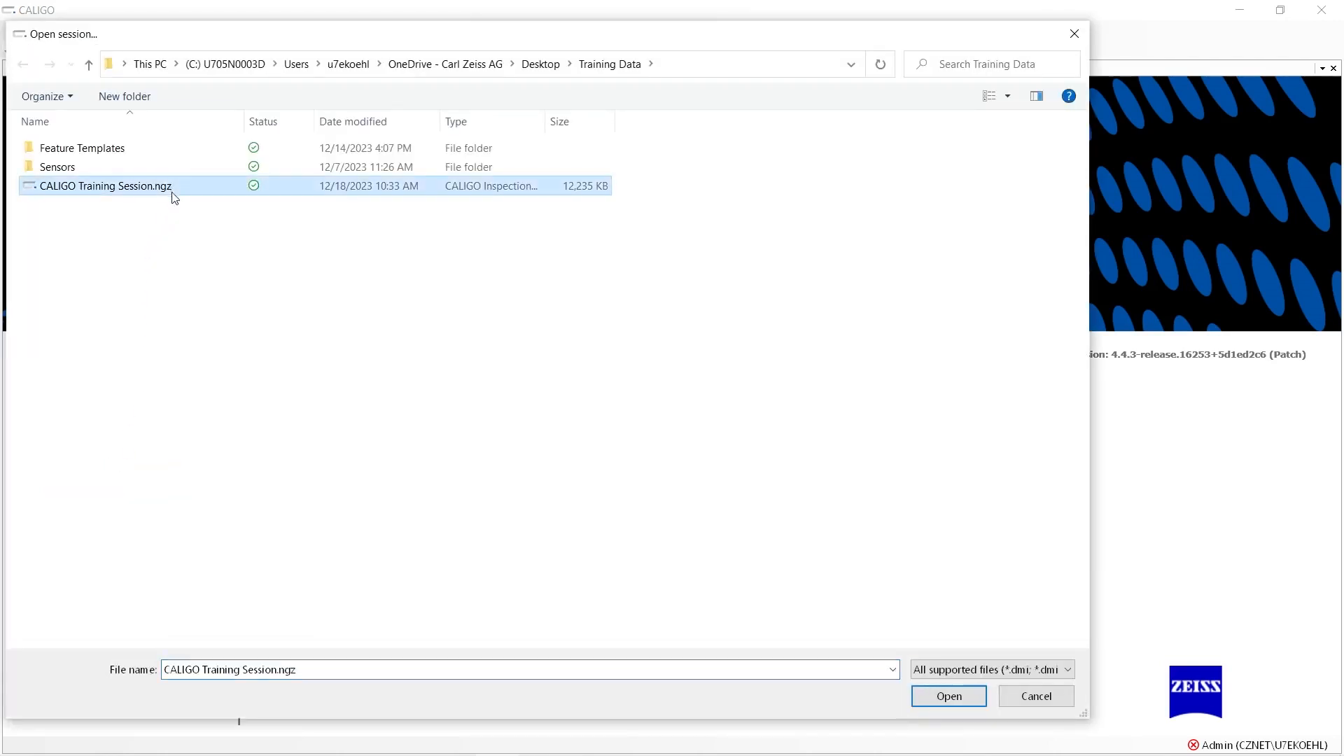
click(950, 696)
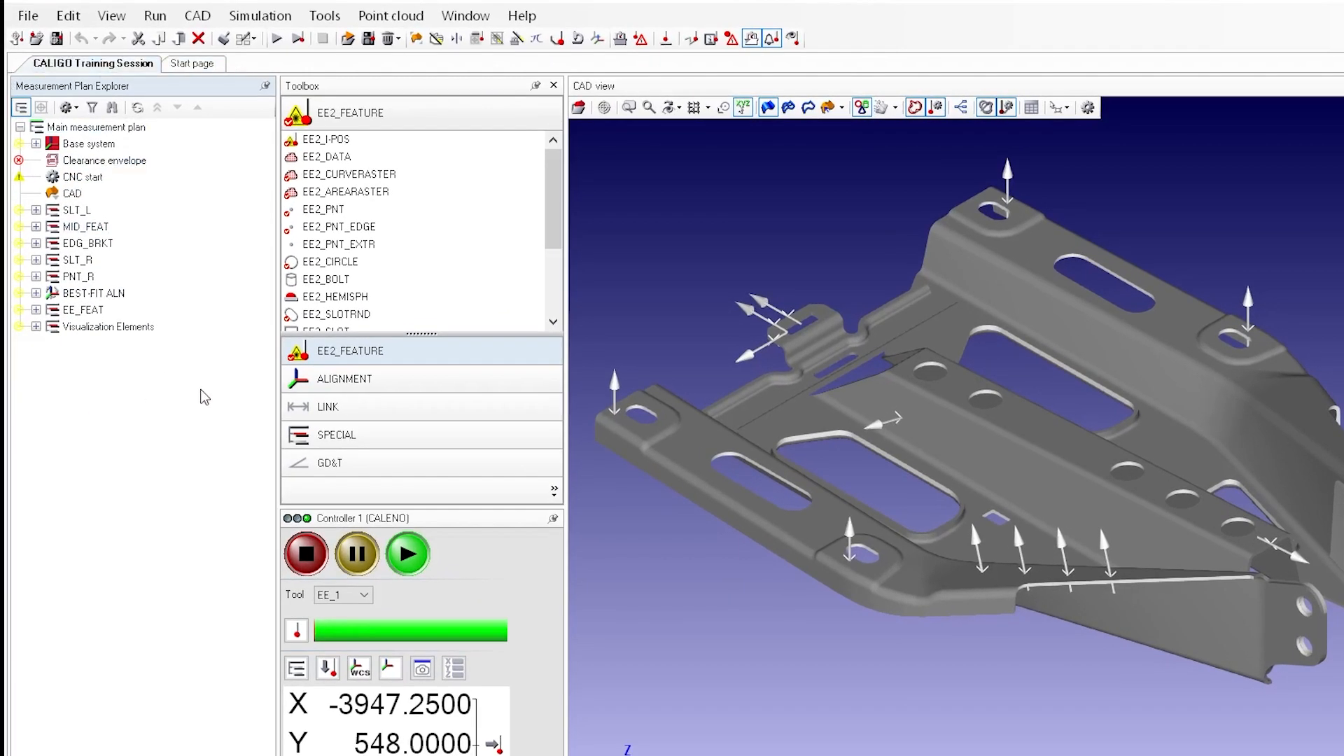
Evaluate only the circle CIR0003_M within the MID_FEAT group of the measurement plan
click(36, 226)
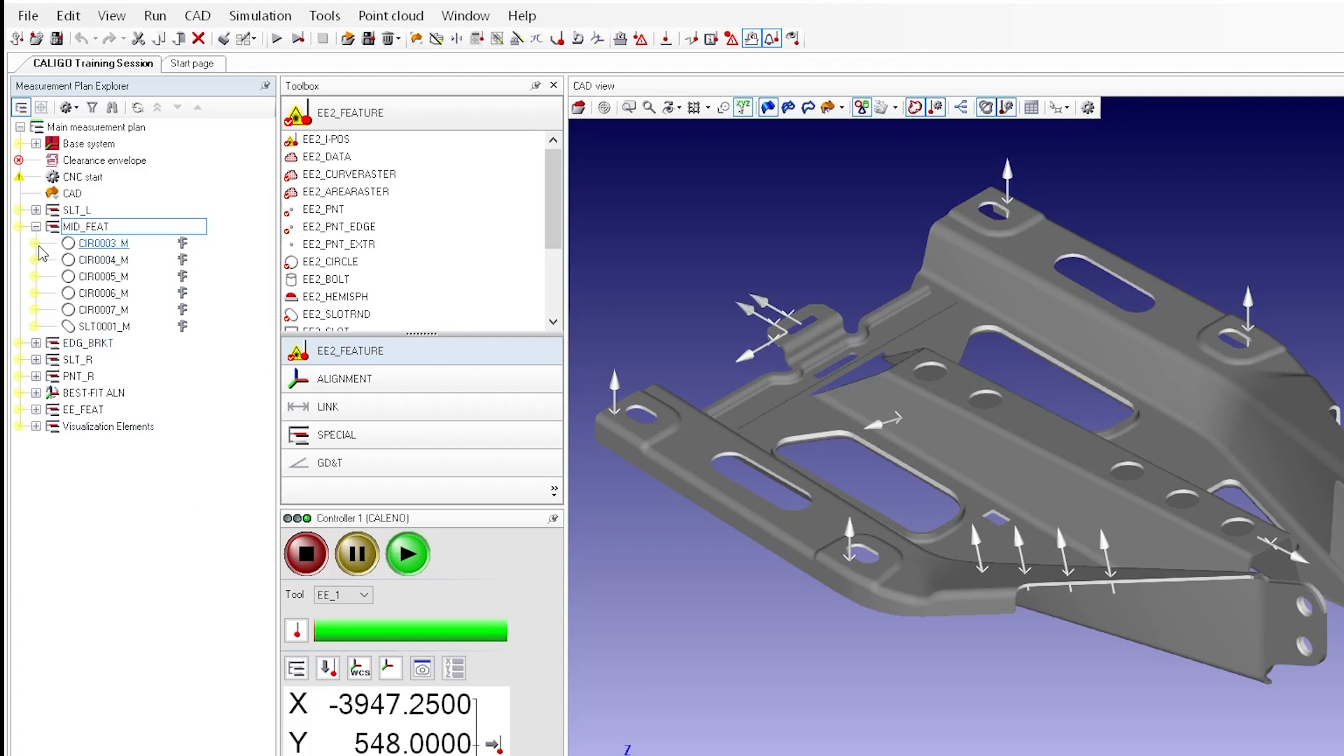
click(133, 246)
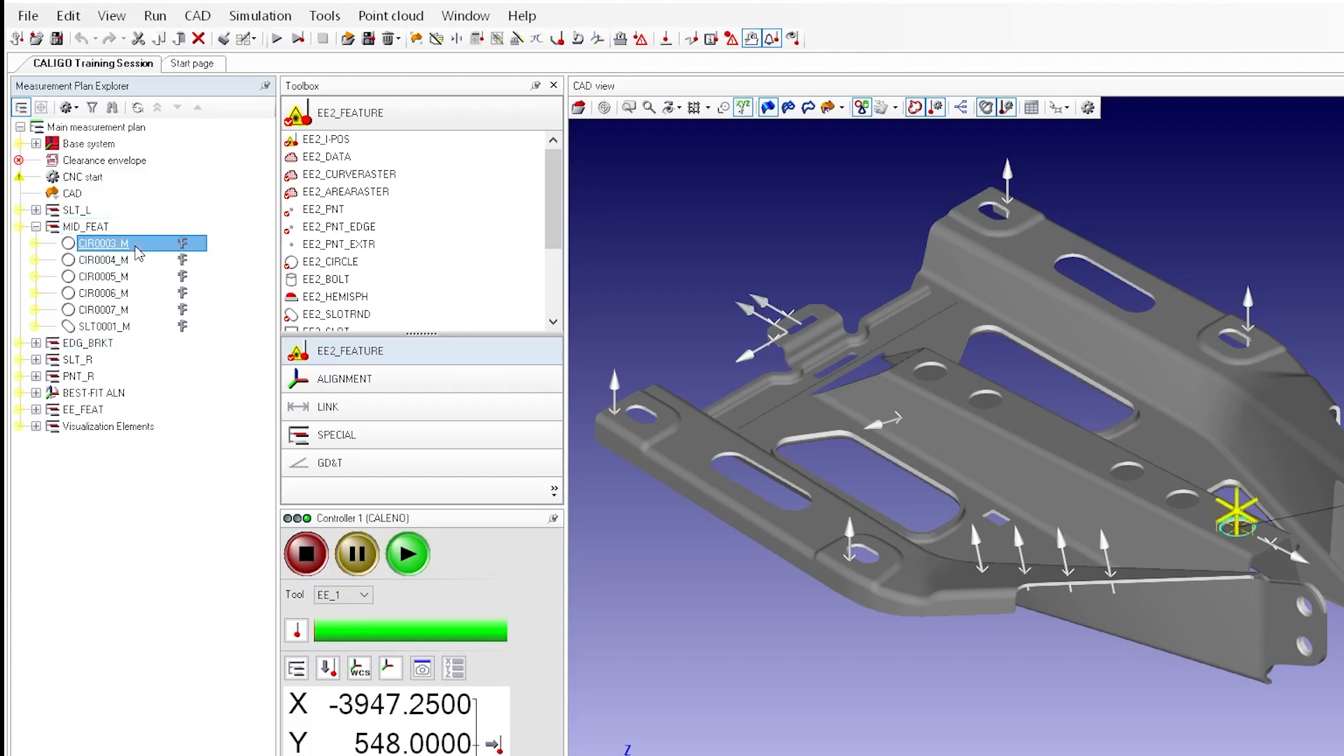
right_click(135, 250)
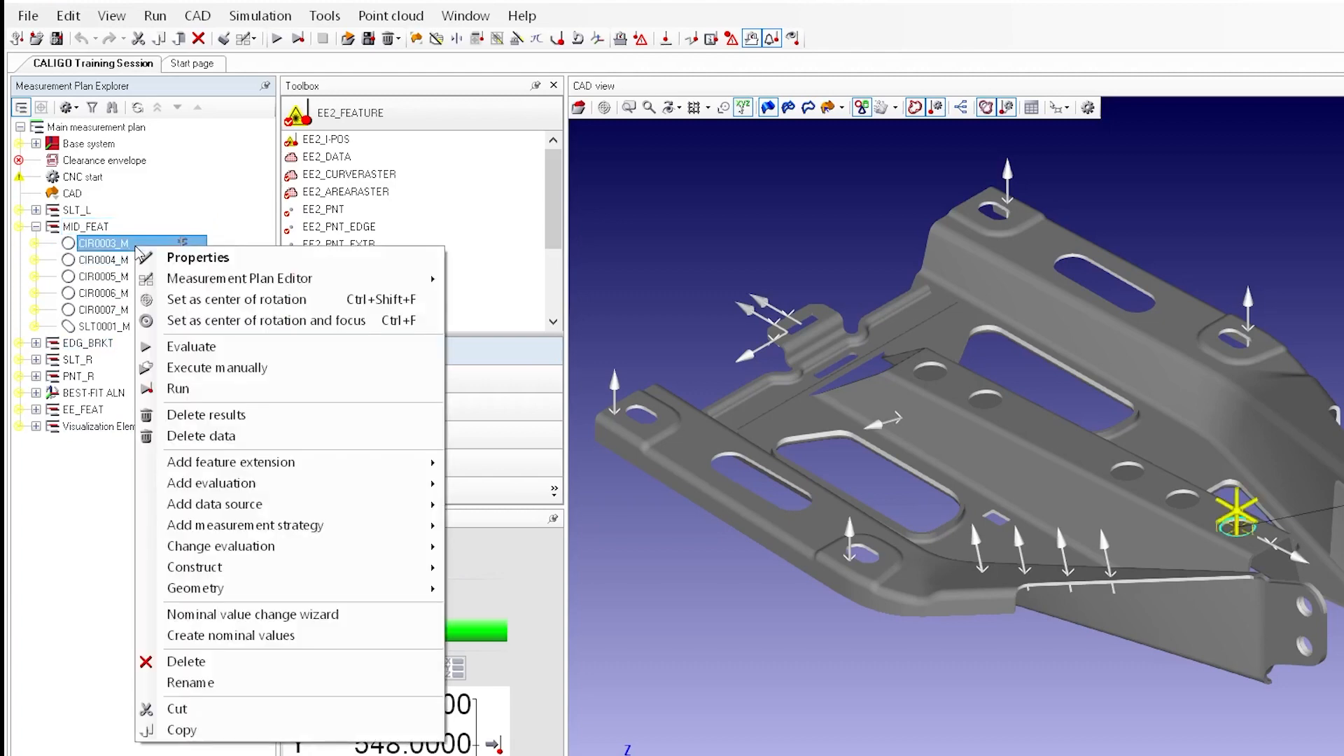
click(186, 346)
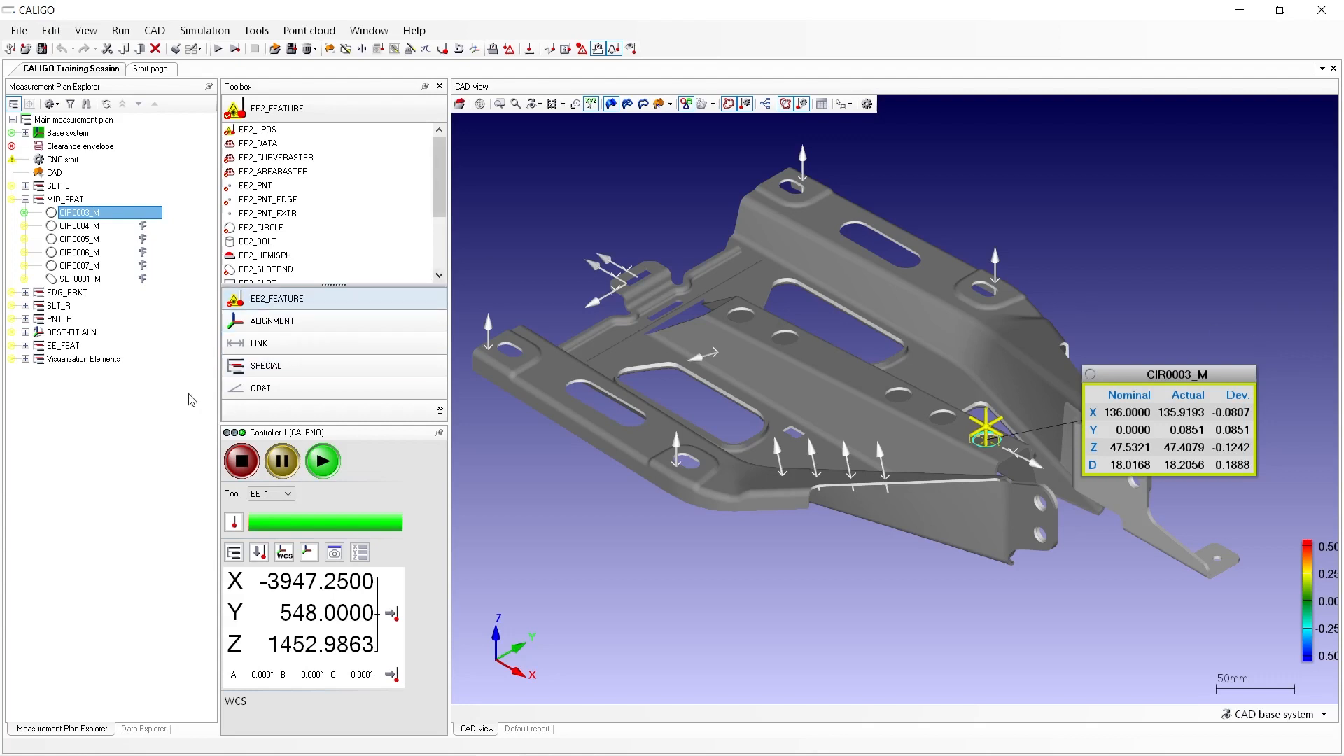
Select SLT0001_M, CIR0004_M, CIR0006_M and CIR0005_M individually within the MID_FEAT group
click(126, 279)
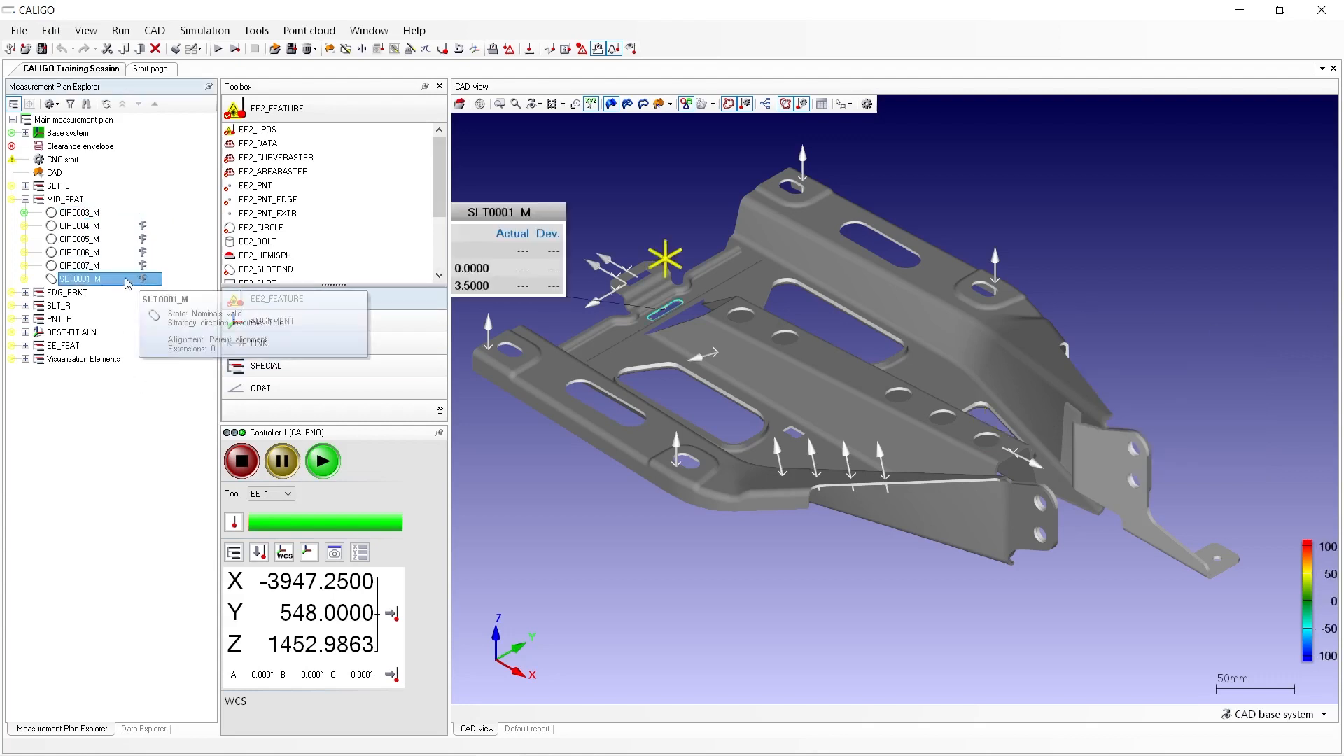
ctrl+click(120, 226)
ctrl+click(80, 252)
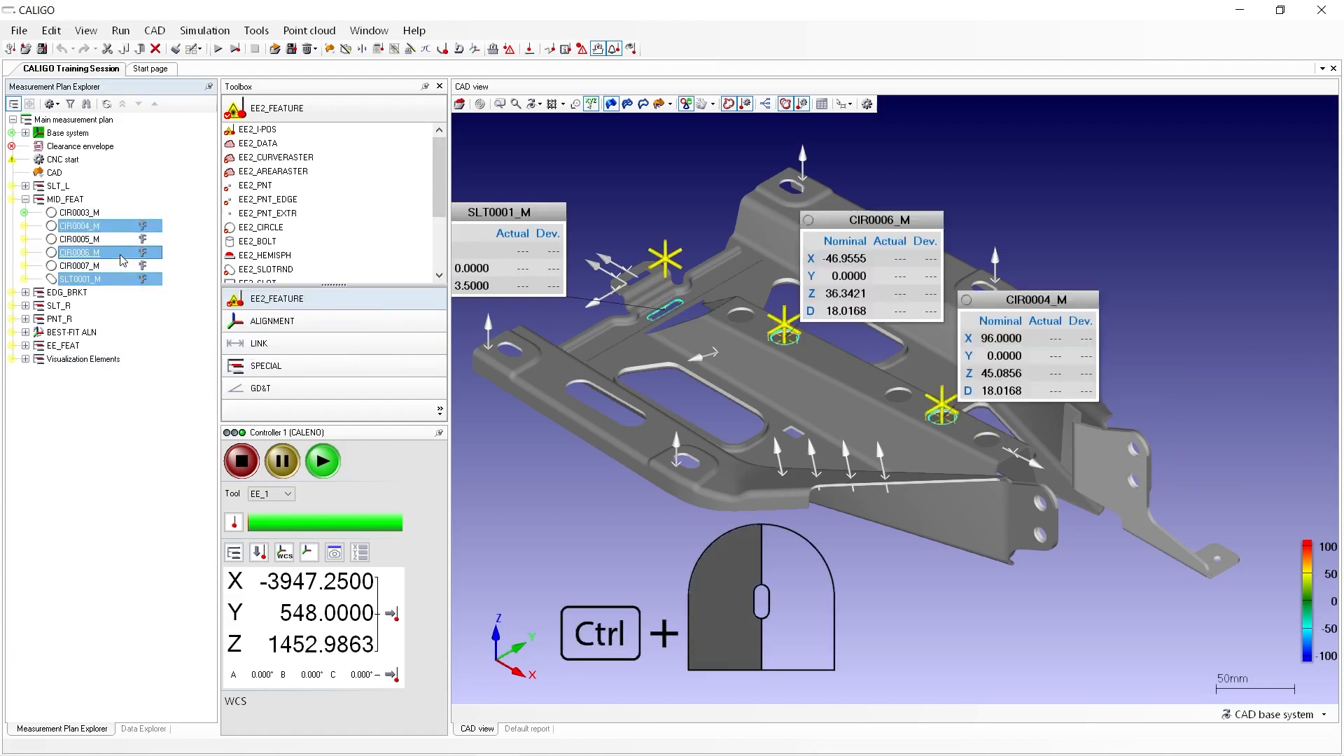
ctrl+click(120, 242)
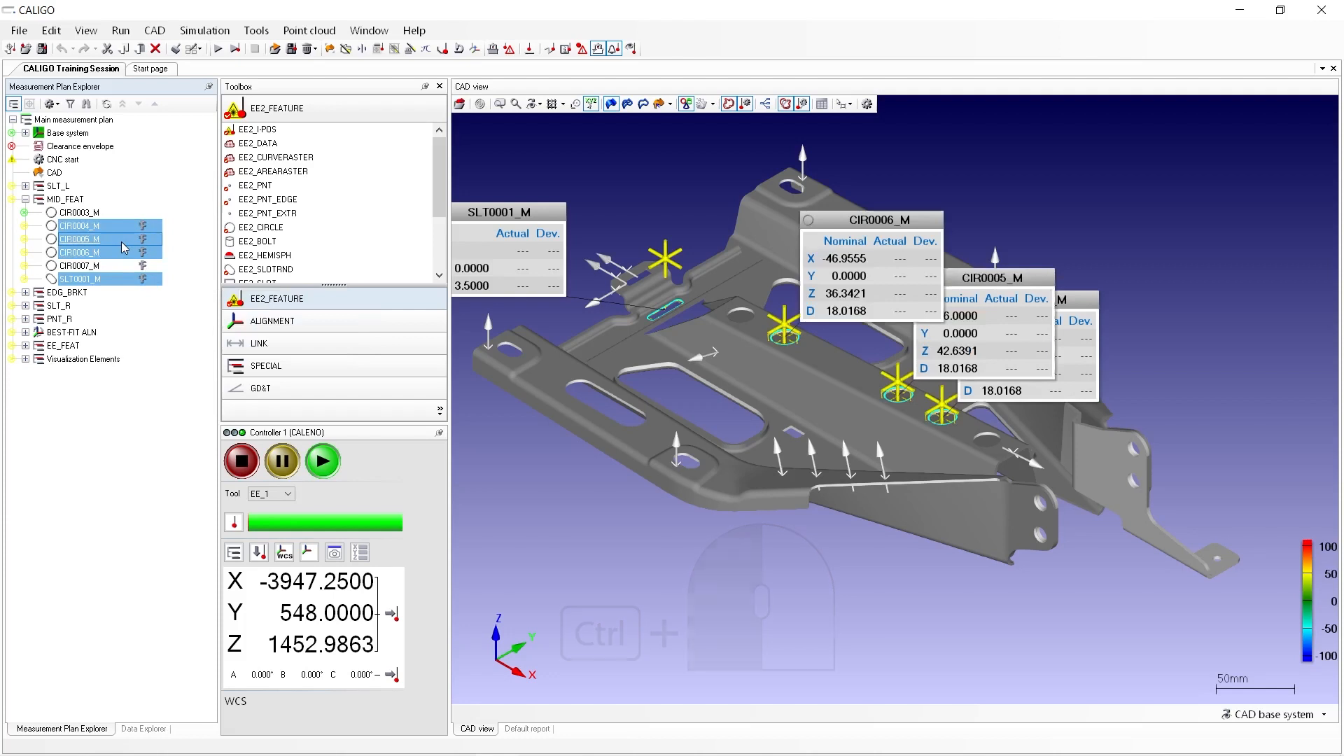
click(119, 236)
Evaluate the range of features from CIR0004_M through SLT0001_M in the MID_FEAT group together
click(119, 227)
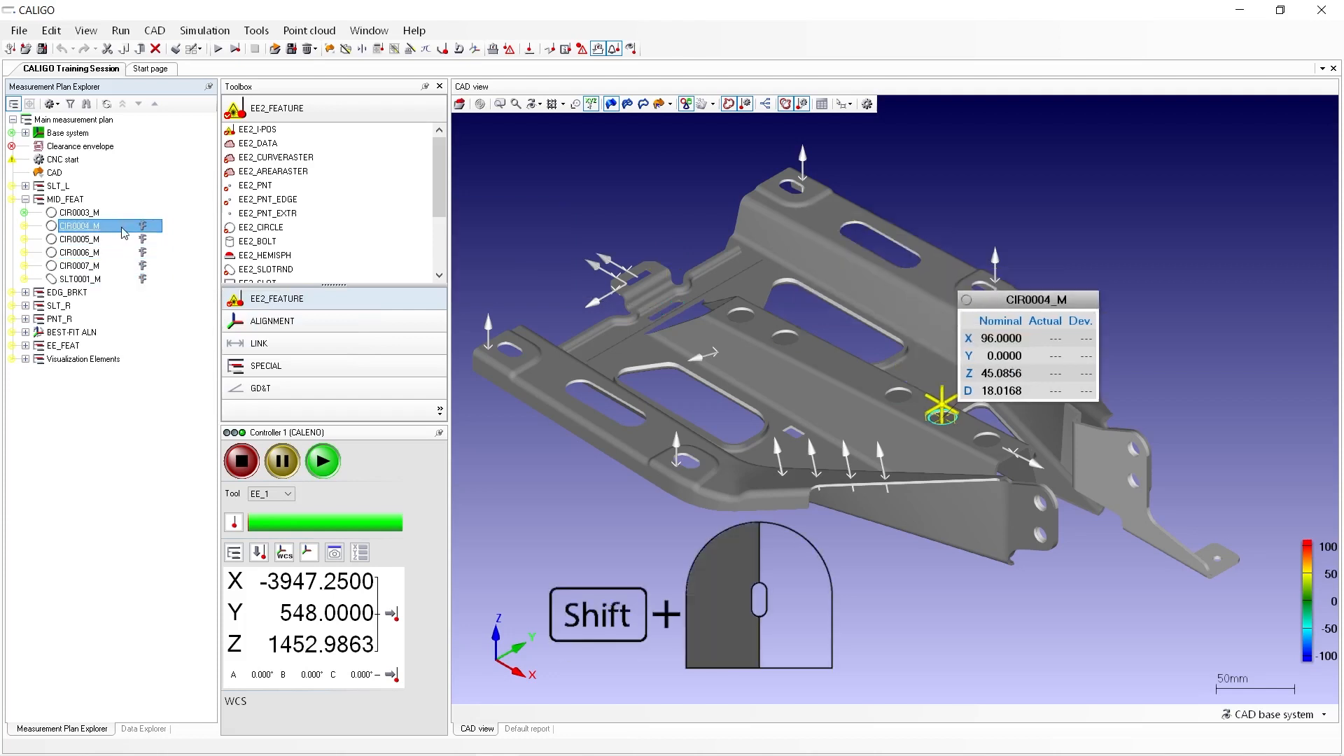
shift+click(120, 280)
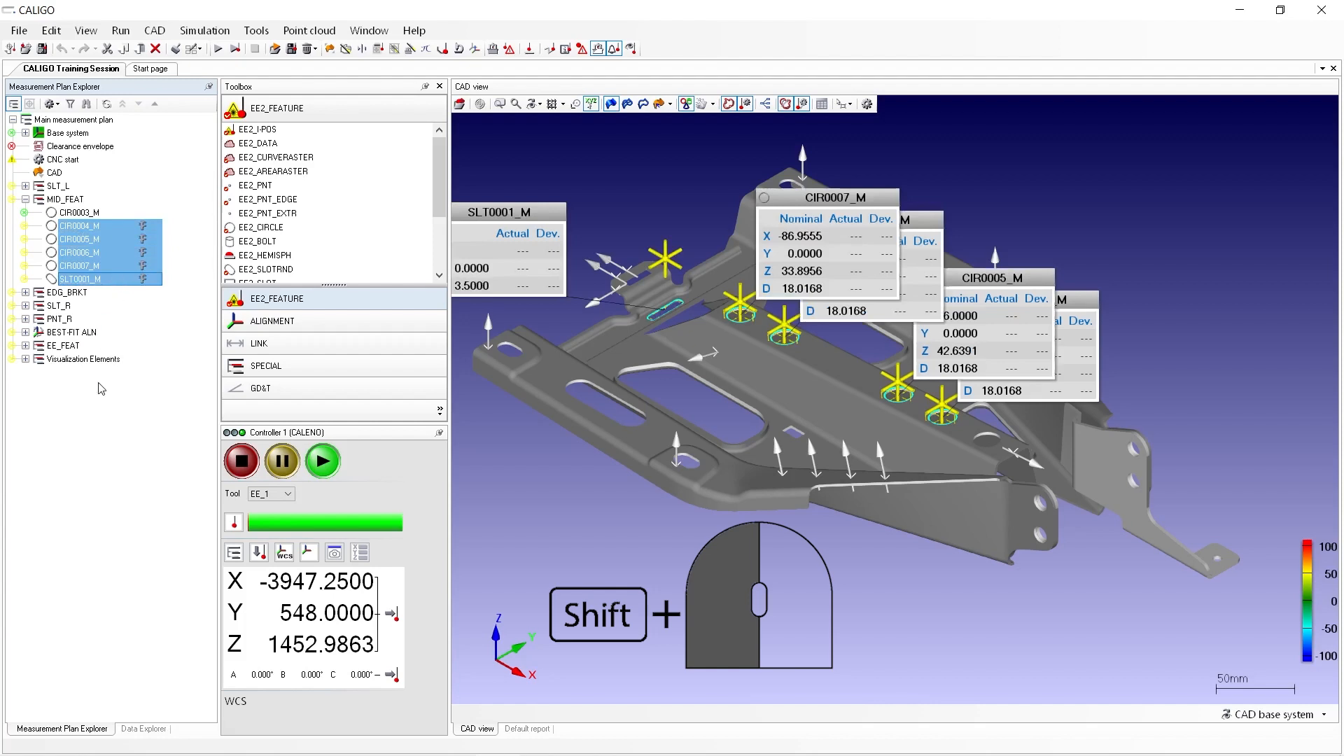
right_click(118, 245)
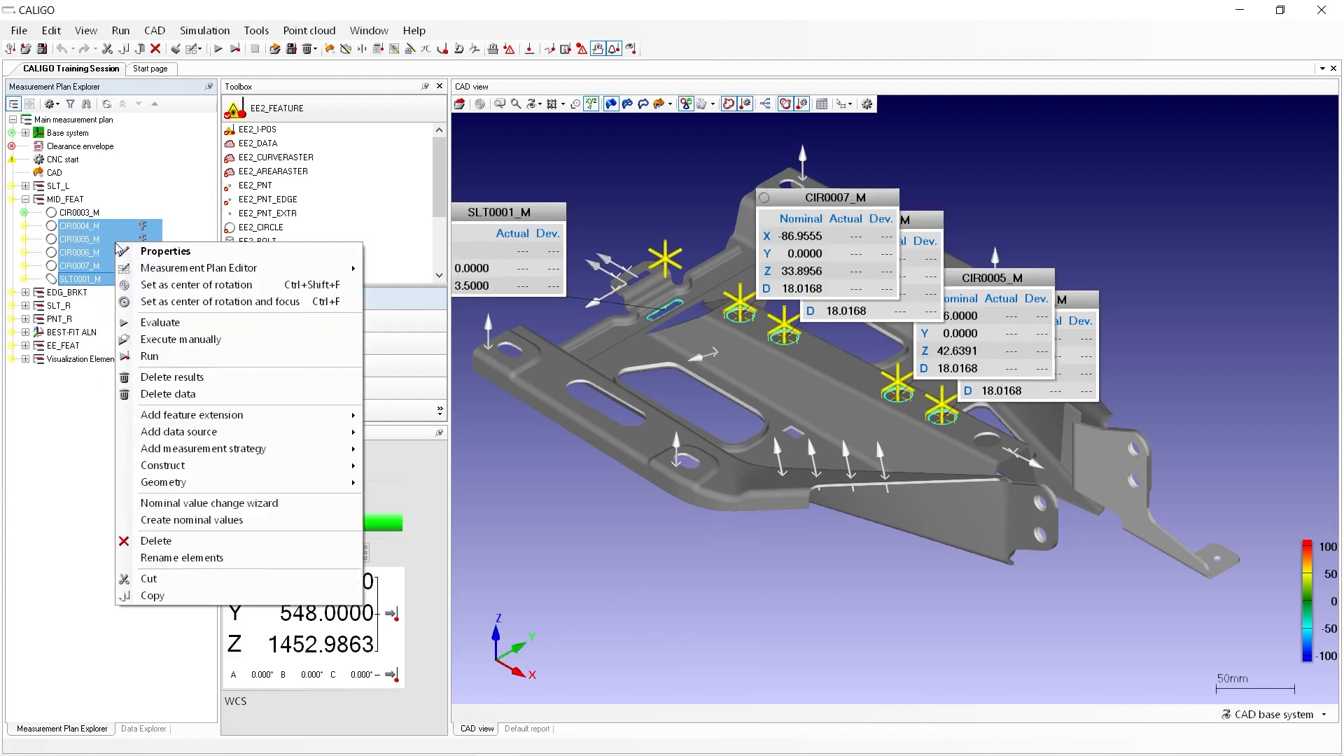
click(157, 324)
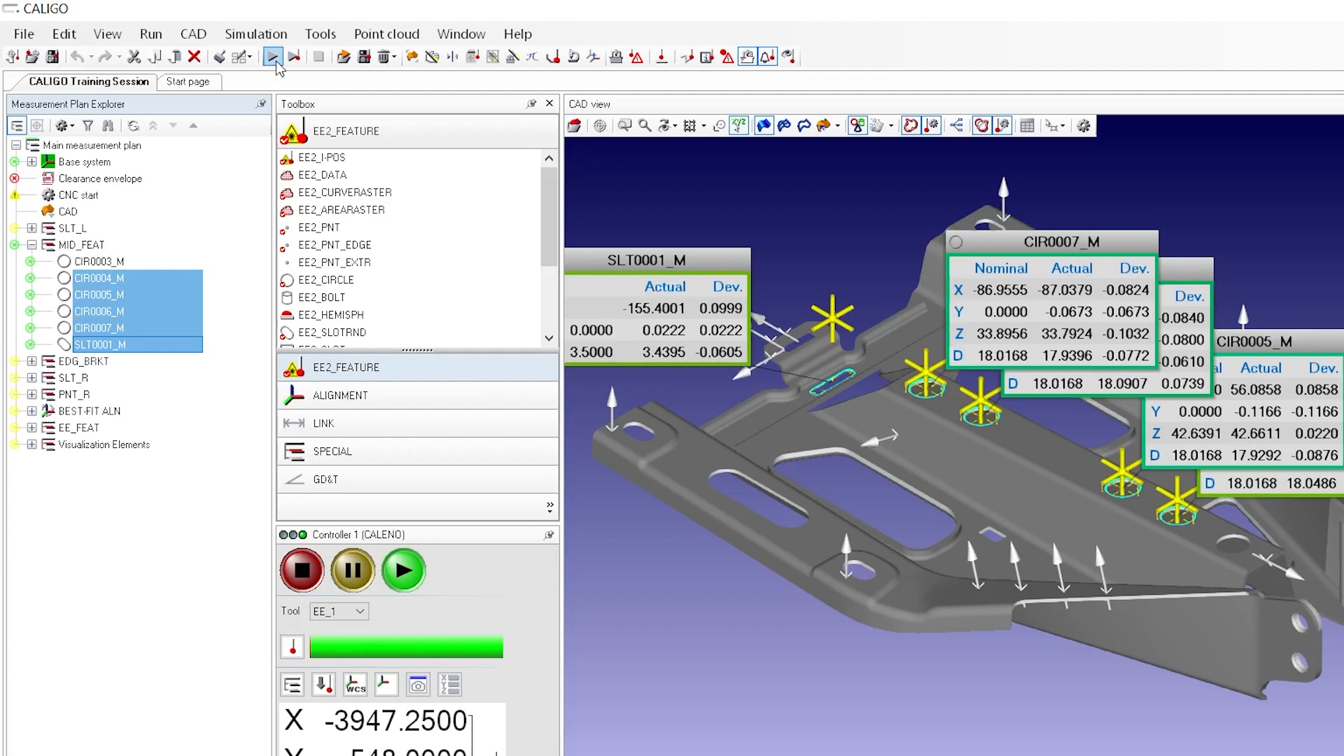
Evaluate the full measurement plan with the CNC start option for deleting results set to Measurement plan
click(157, 39)
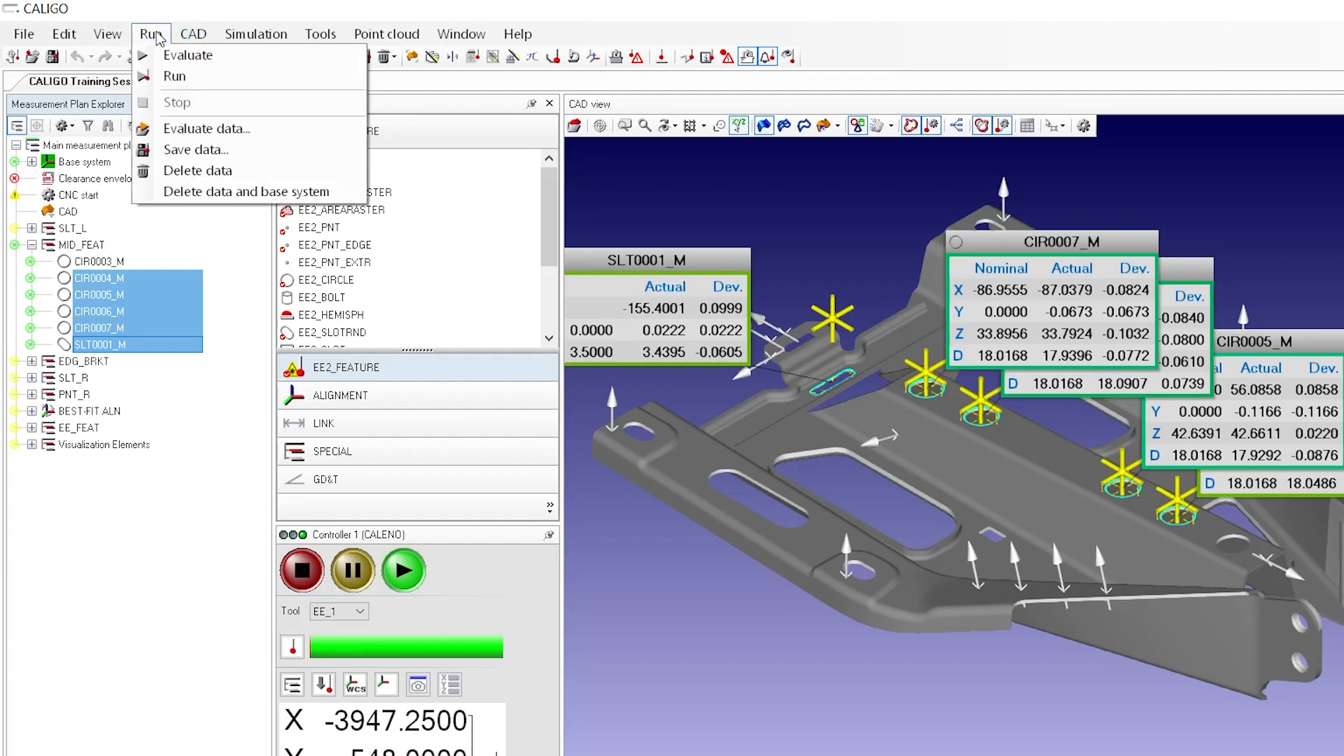
click(249, 58)
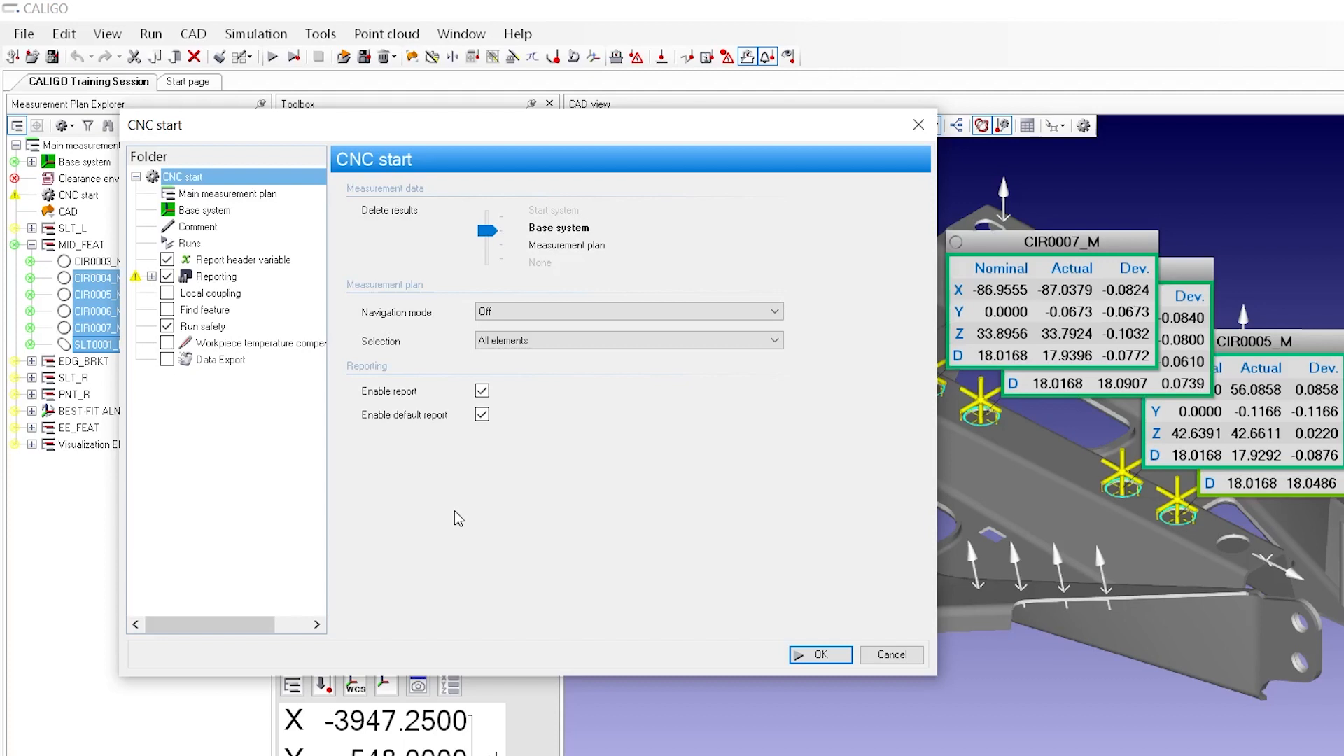
mouse_move(488, 230)
mouse_down()
mouse_move(486, 257)
mouse_move(492, 214)
mouse_up()
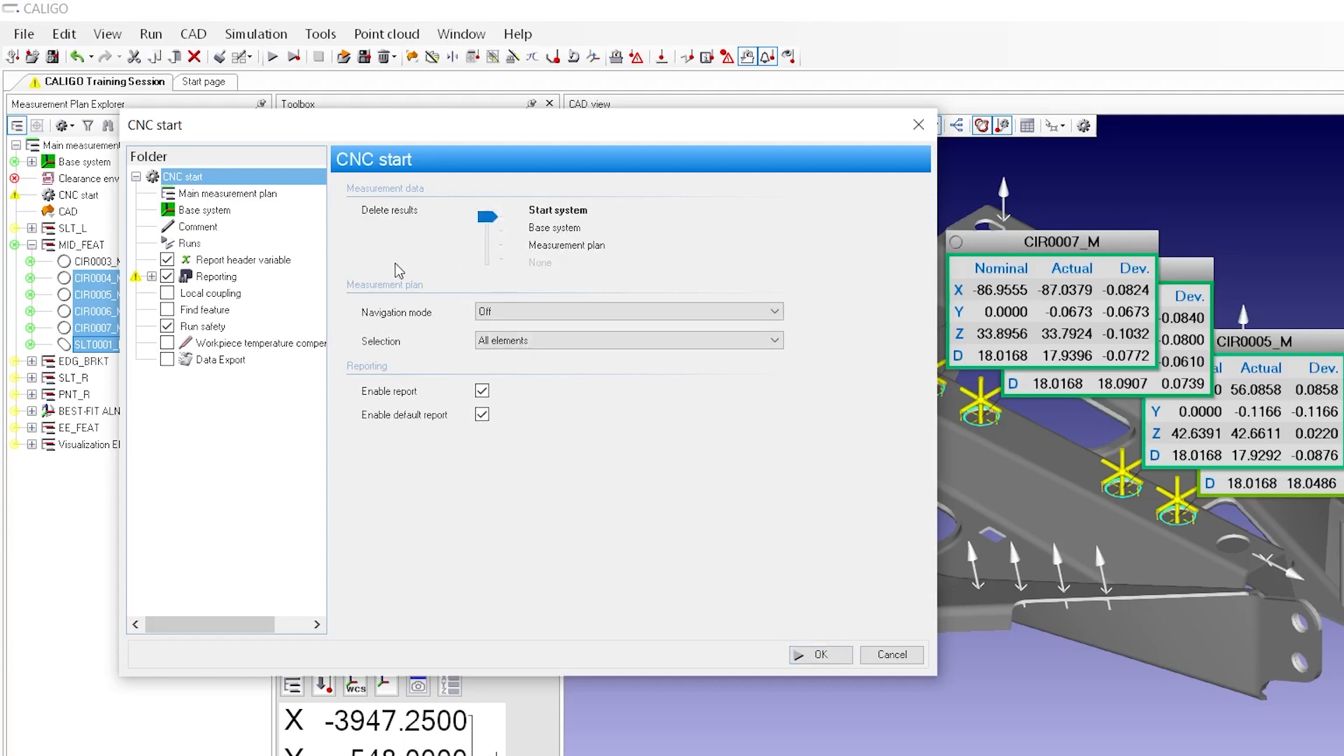
click(151, 277)
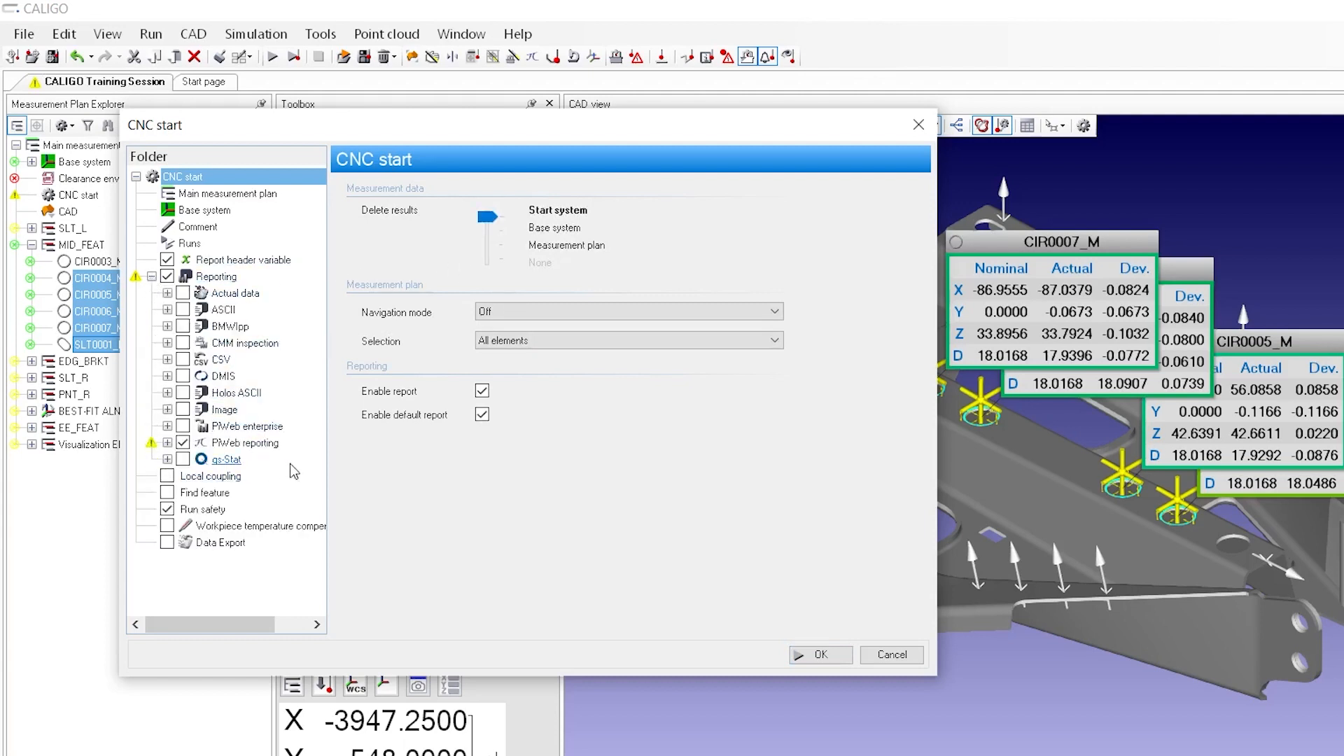
click(151, 277)
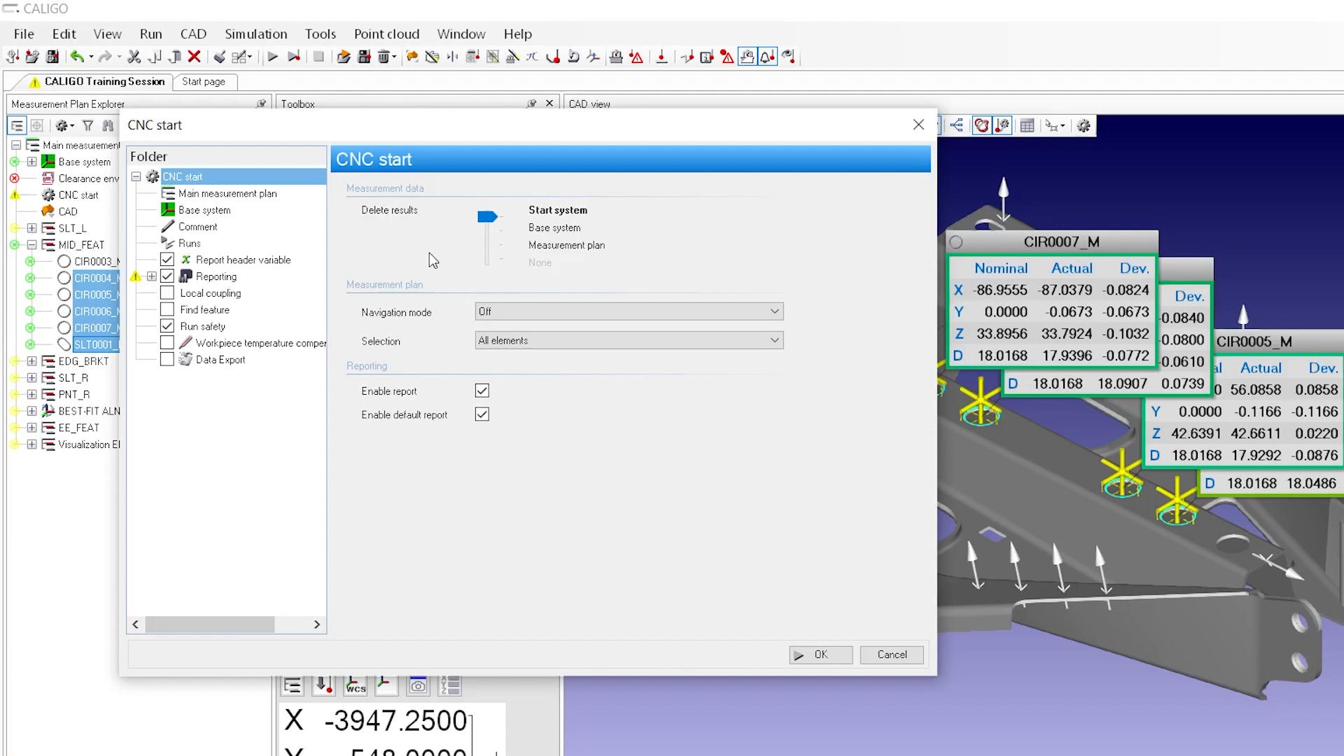
drag(483, 226, 483, 249)
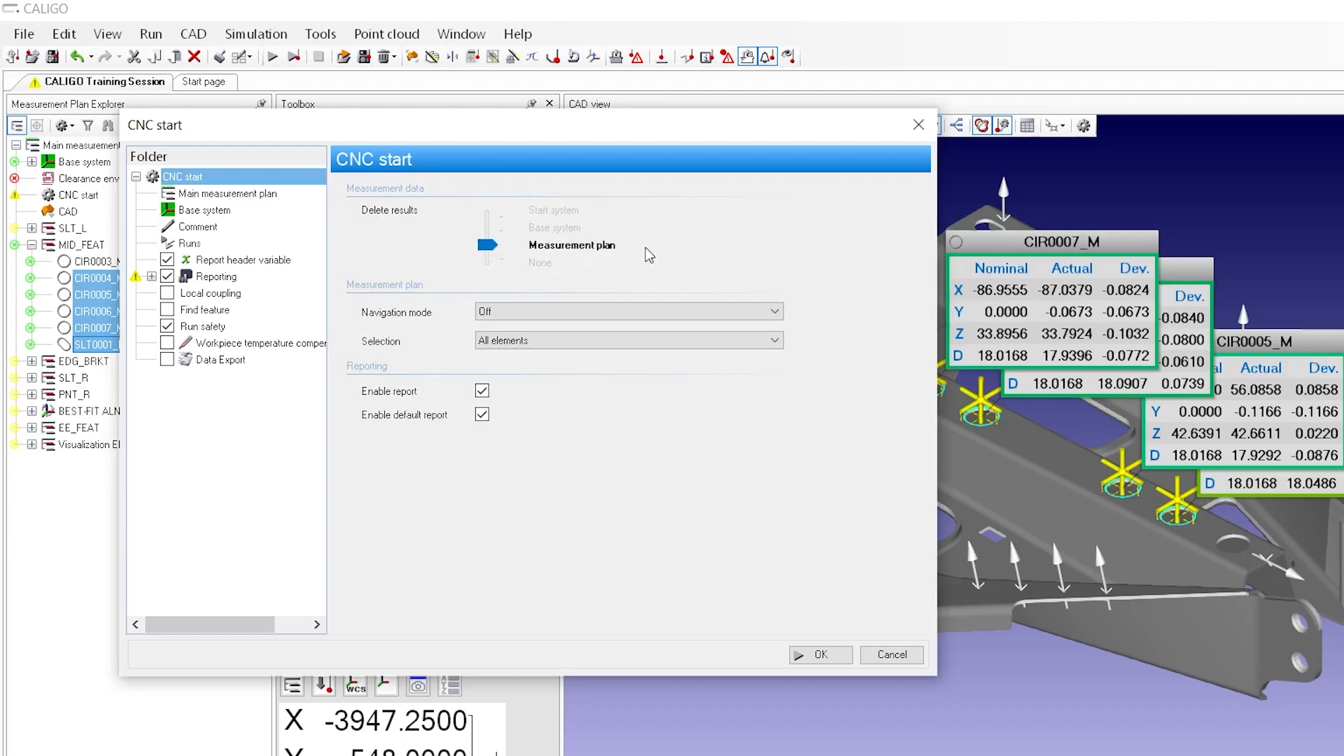
click(820, 654)
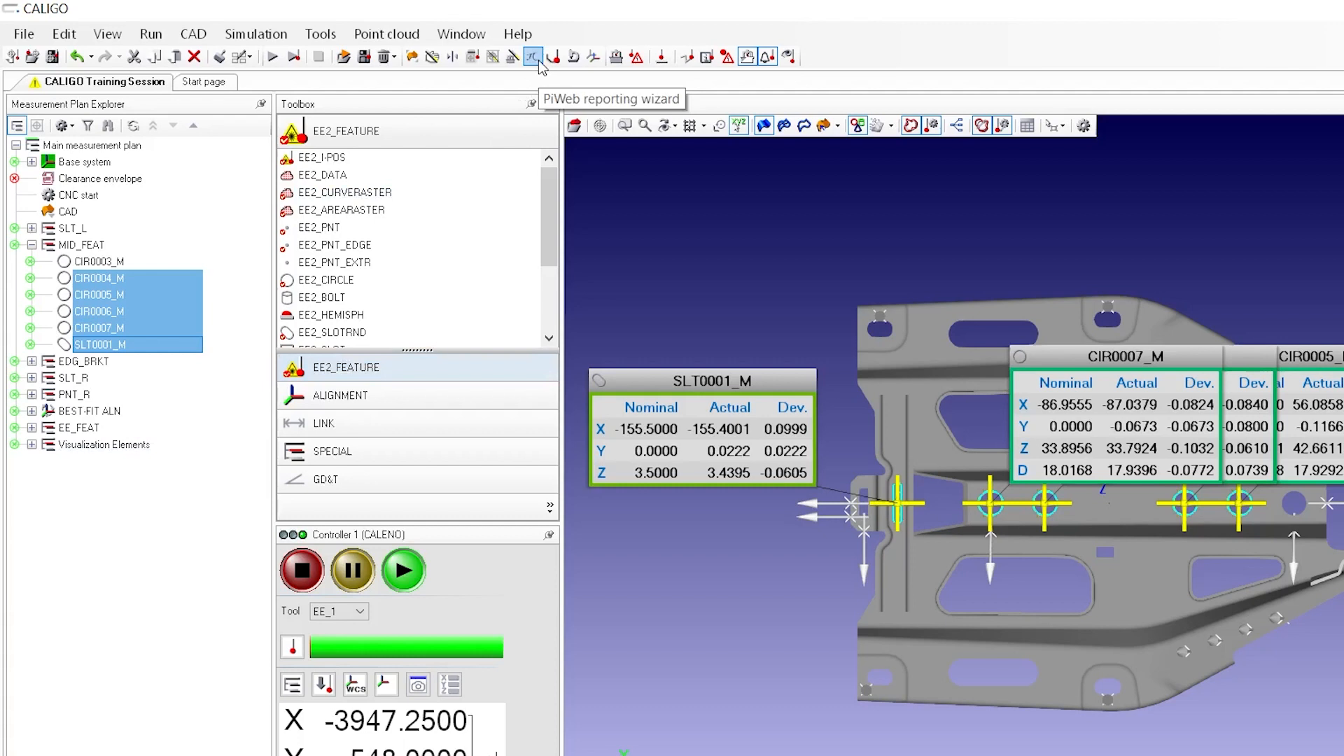
Open the PiWeb reporting wizard and preview the measurement plan-specific Demo report template in PiWeb Monitor
click(129, 41)
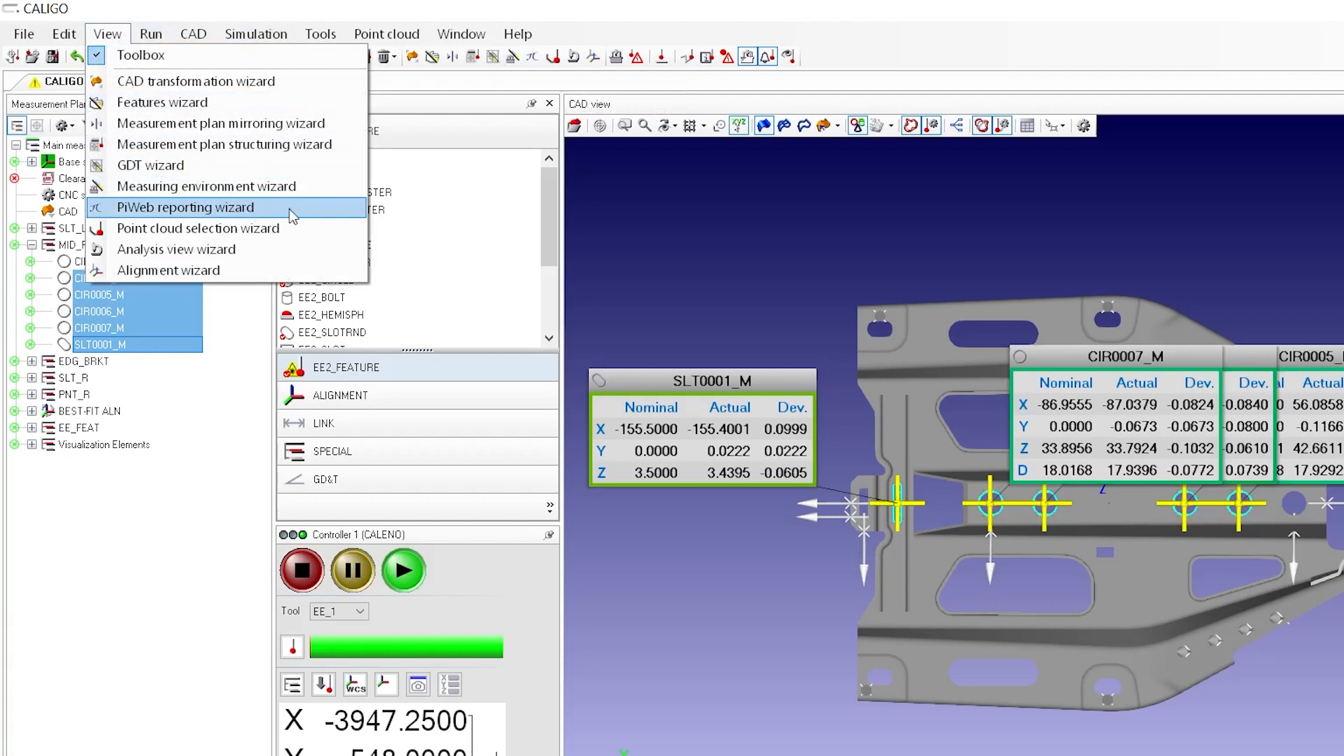
click(185, 207)
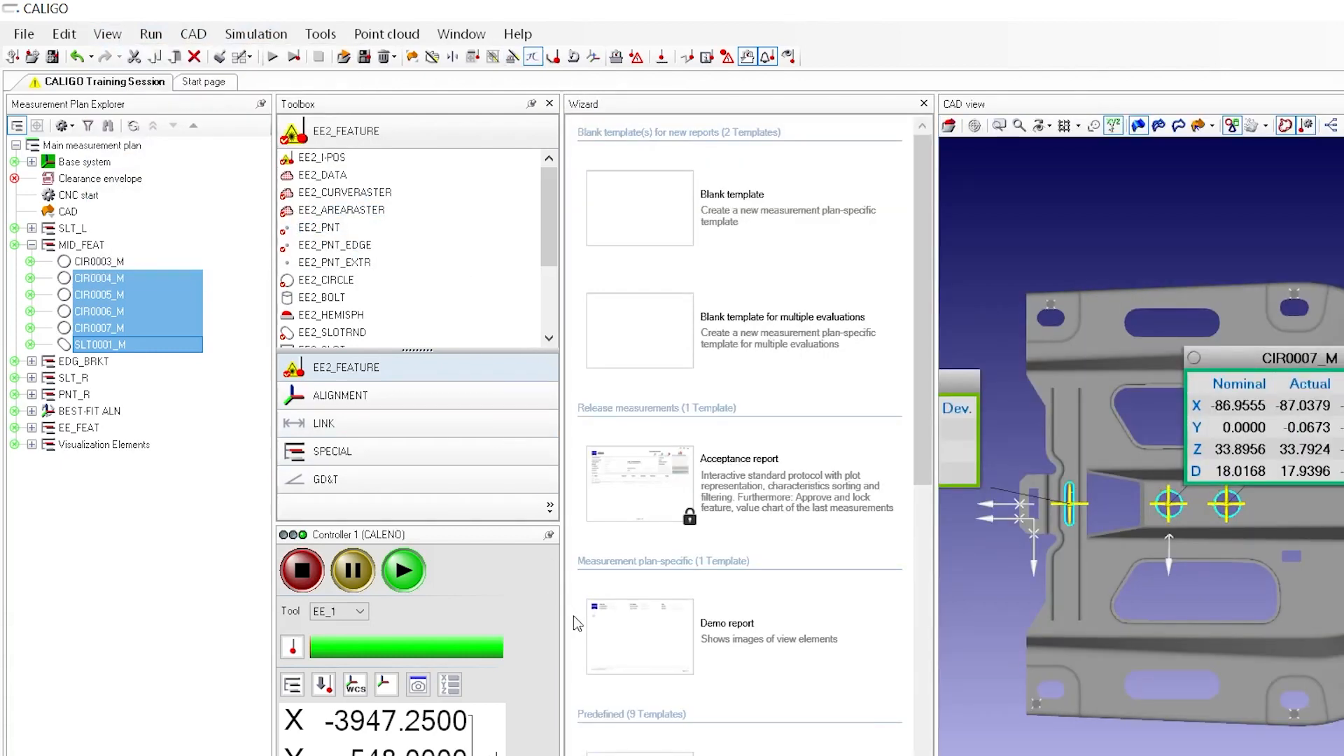
mouse_move(615, 628)
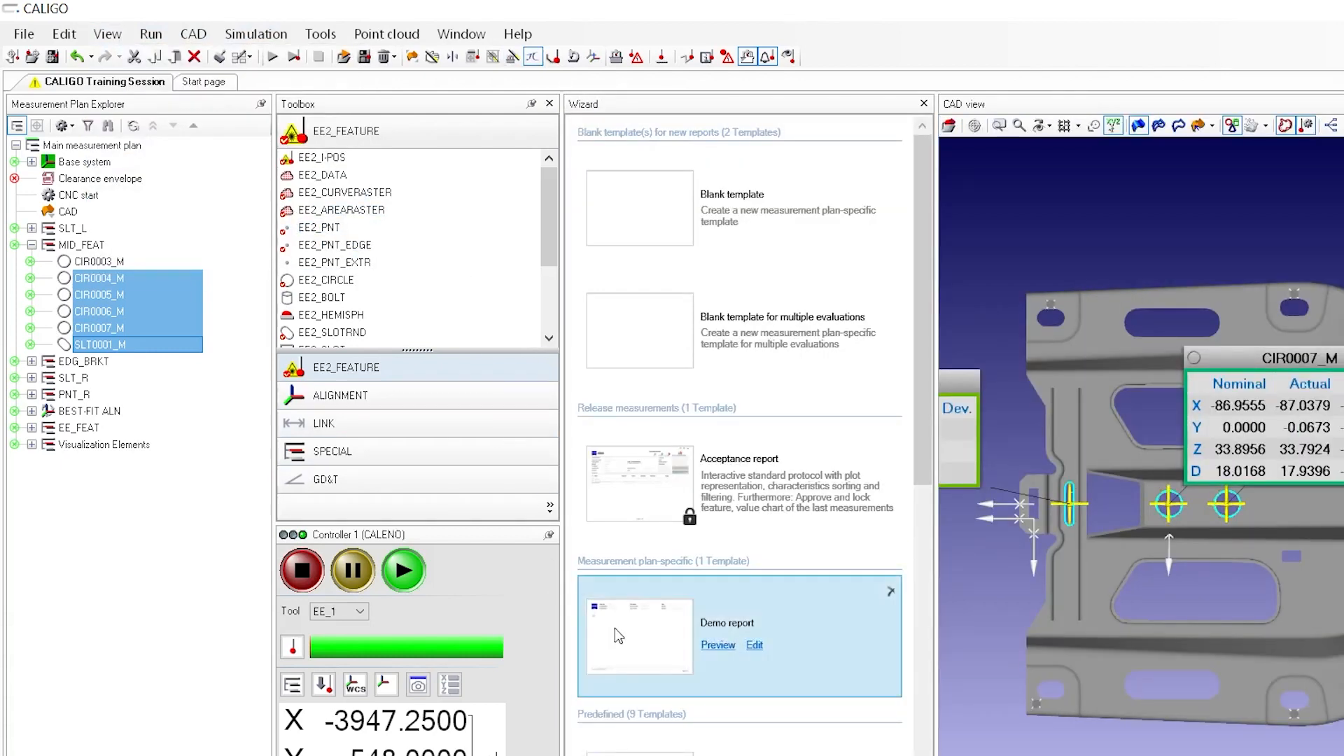
click(718, 645)
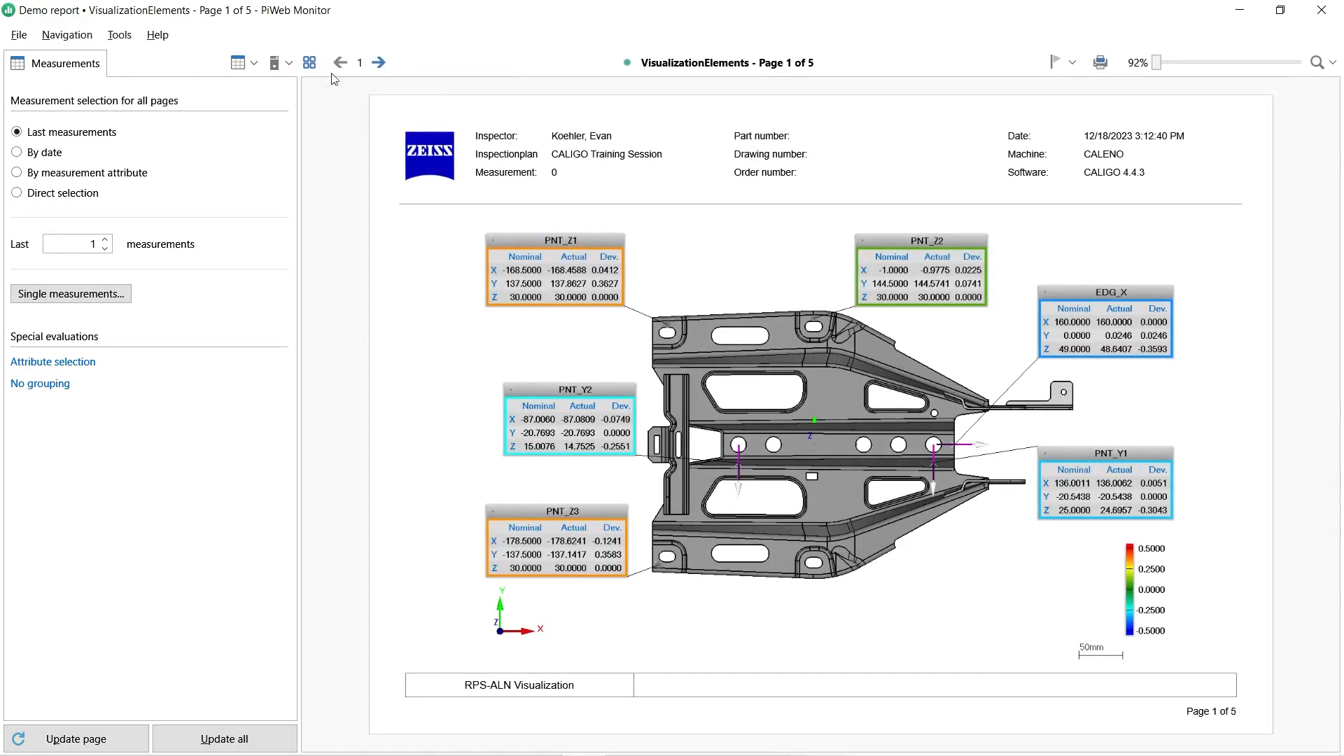
Review the Demo report pages through page 5, and close both the preview and the reporting wizard
click(378, 64)
click(378, 63)
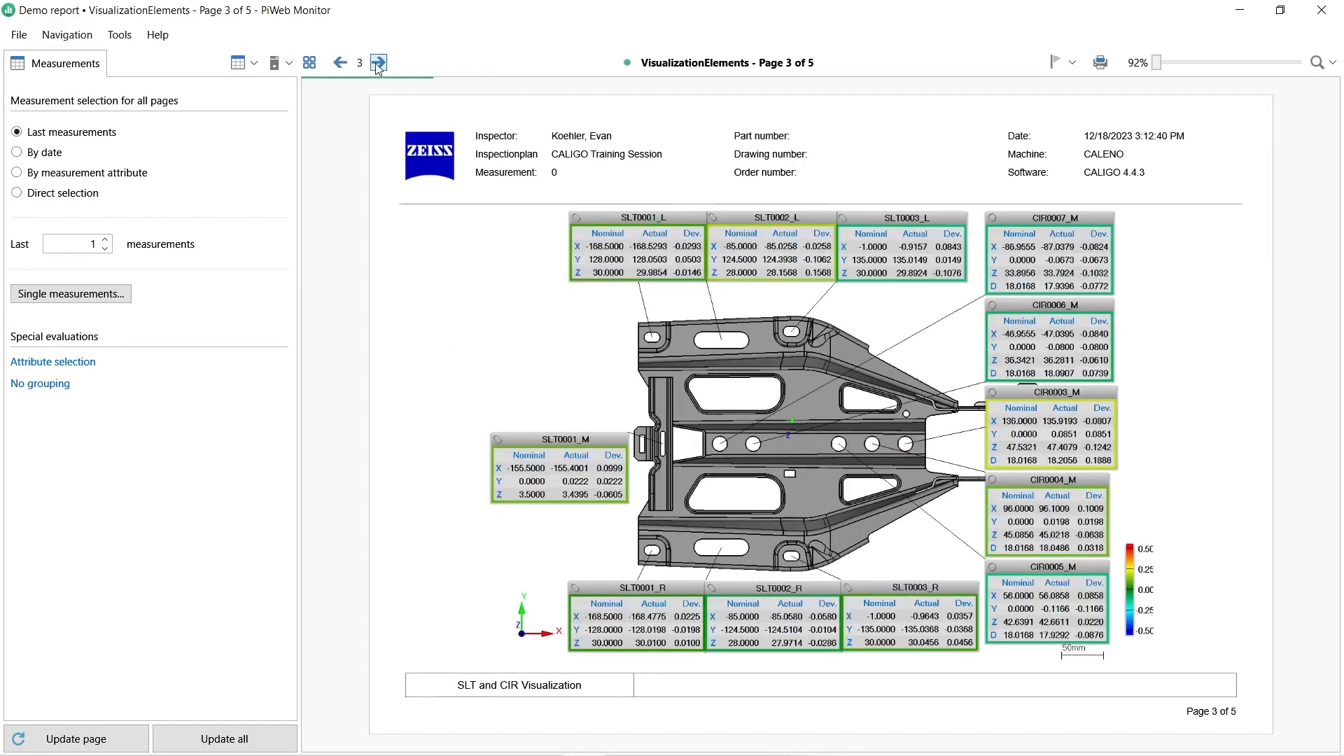
click(378, 63)
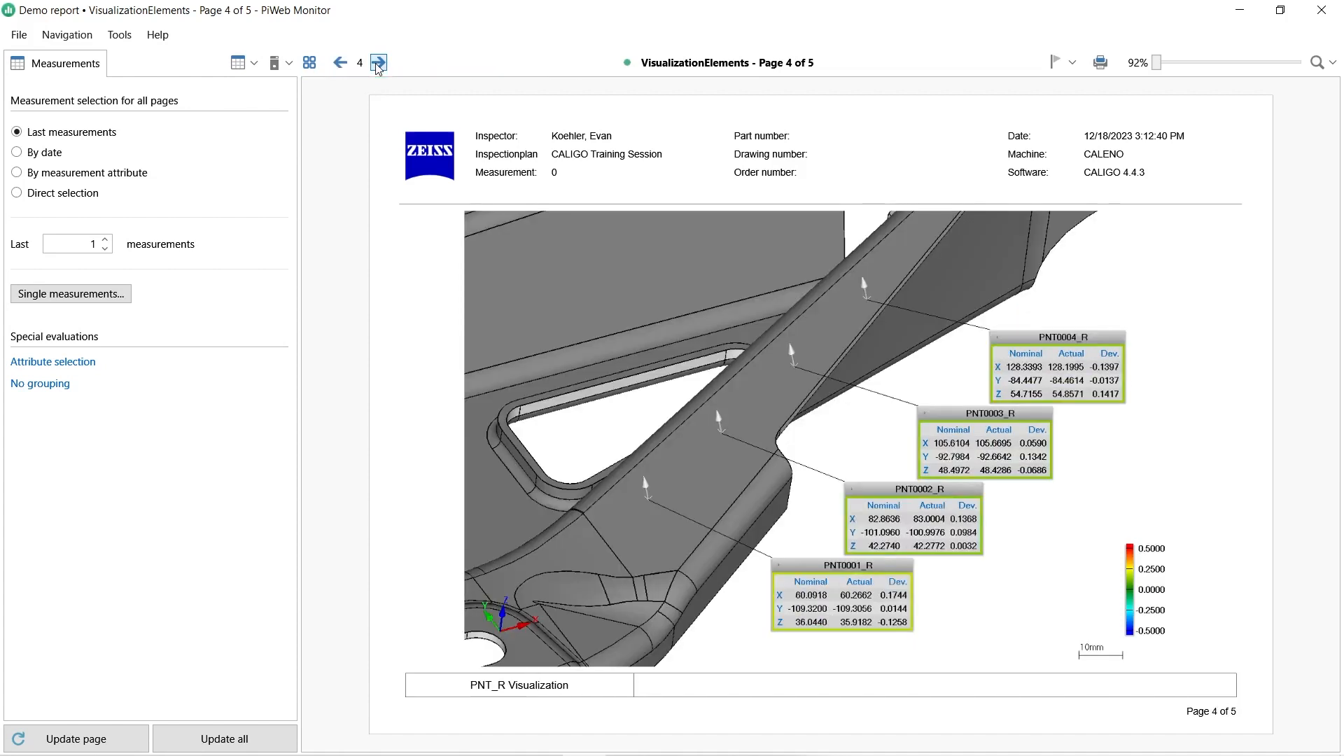
click(378, 63)
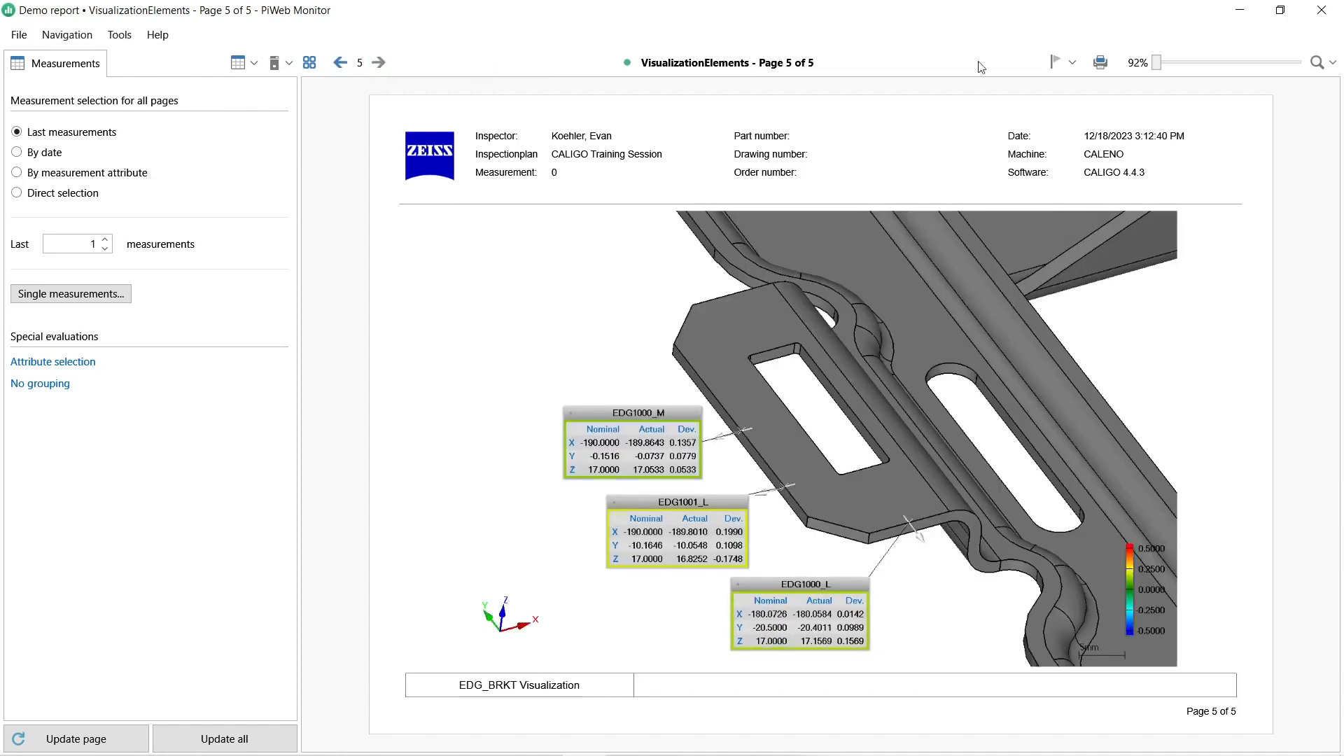
click(1323, 11)
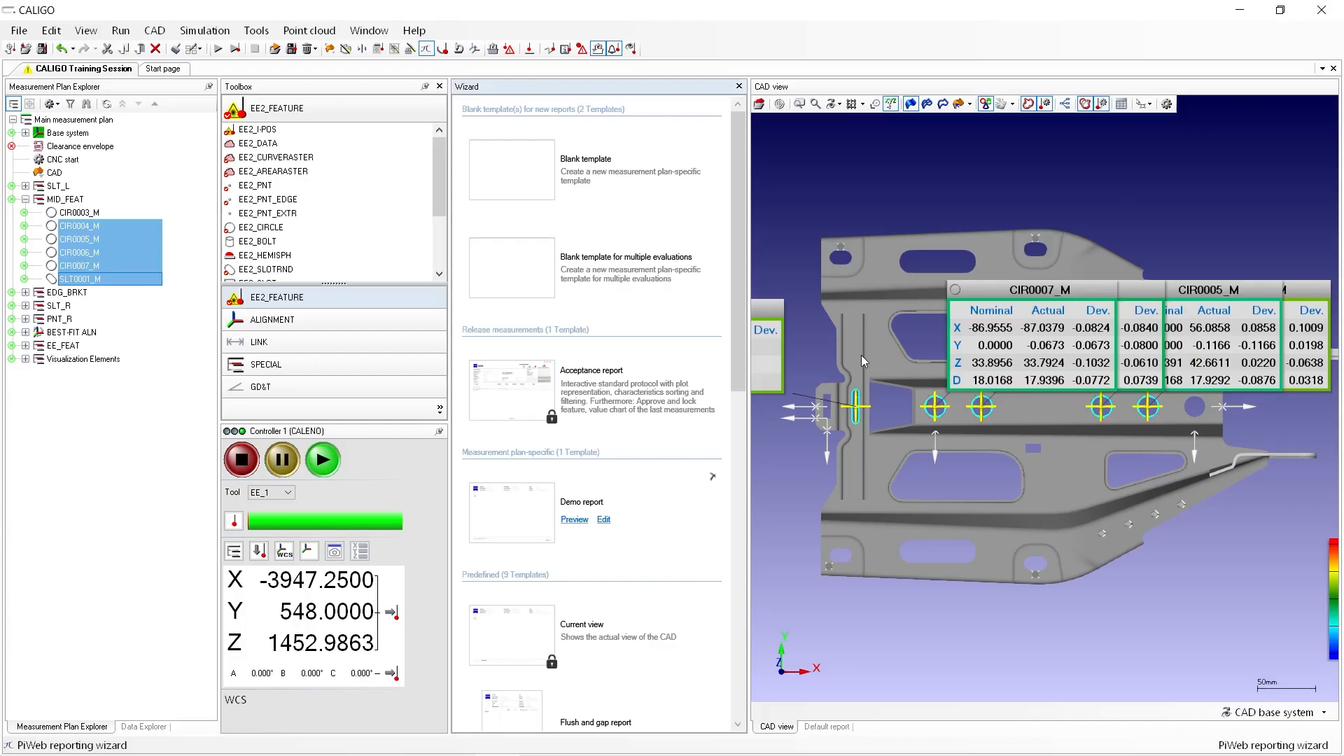
click(738, 86)
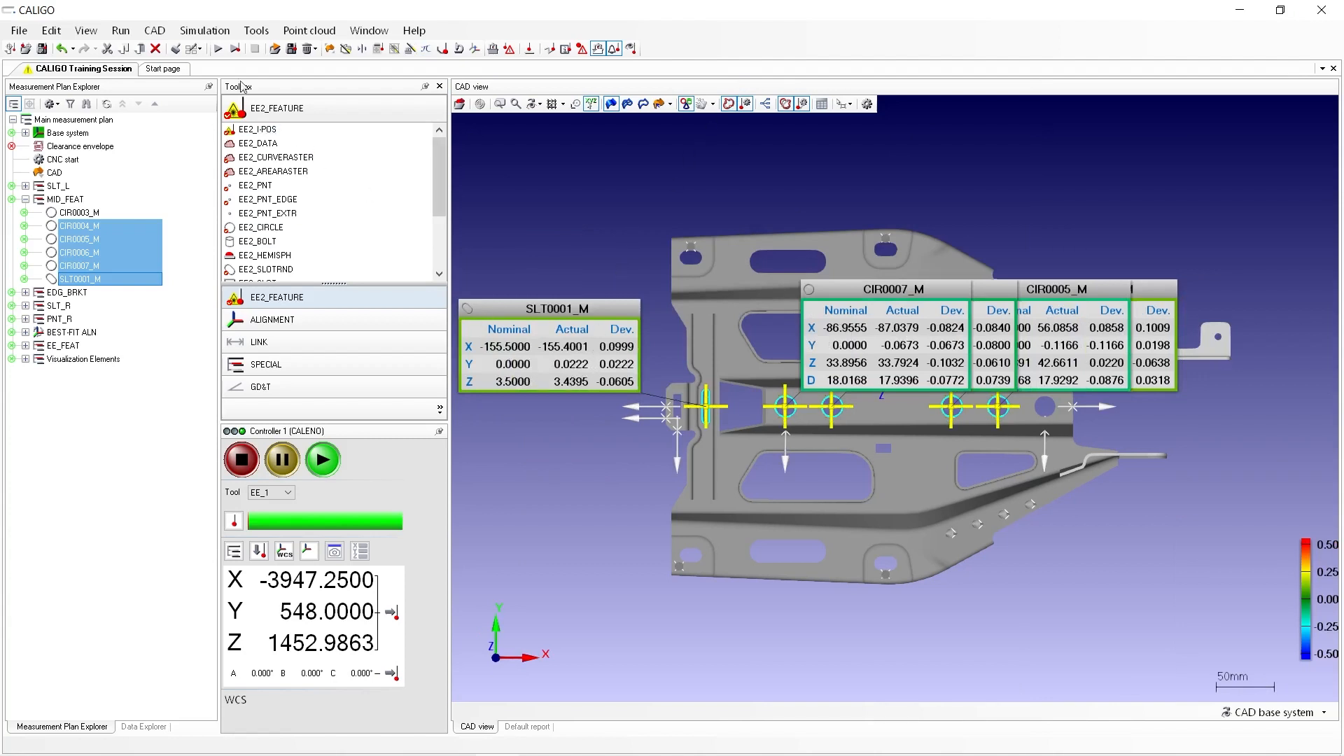
Start an evaluation of the measurement plan and browse the PiWeb reporting templates in its CNC start settings
click(219, 51)
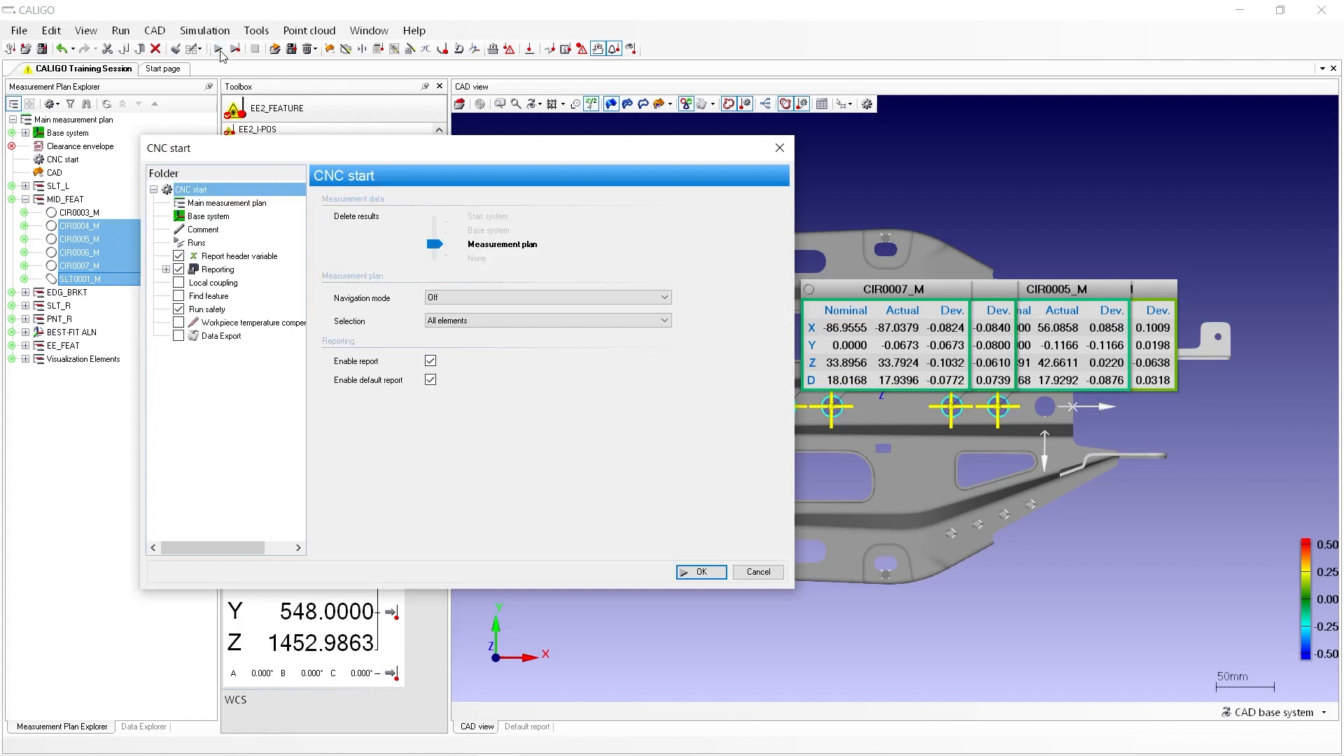
click(165, 269)
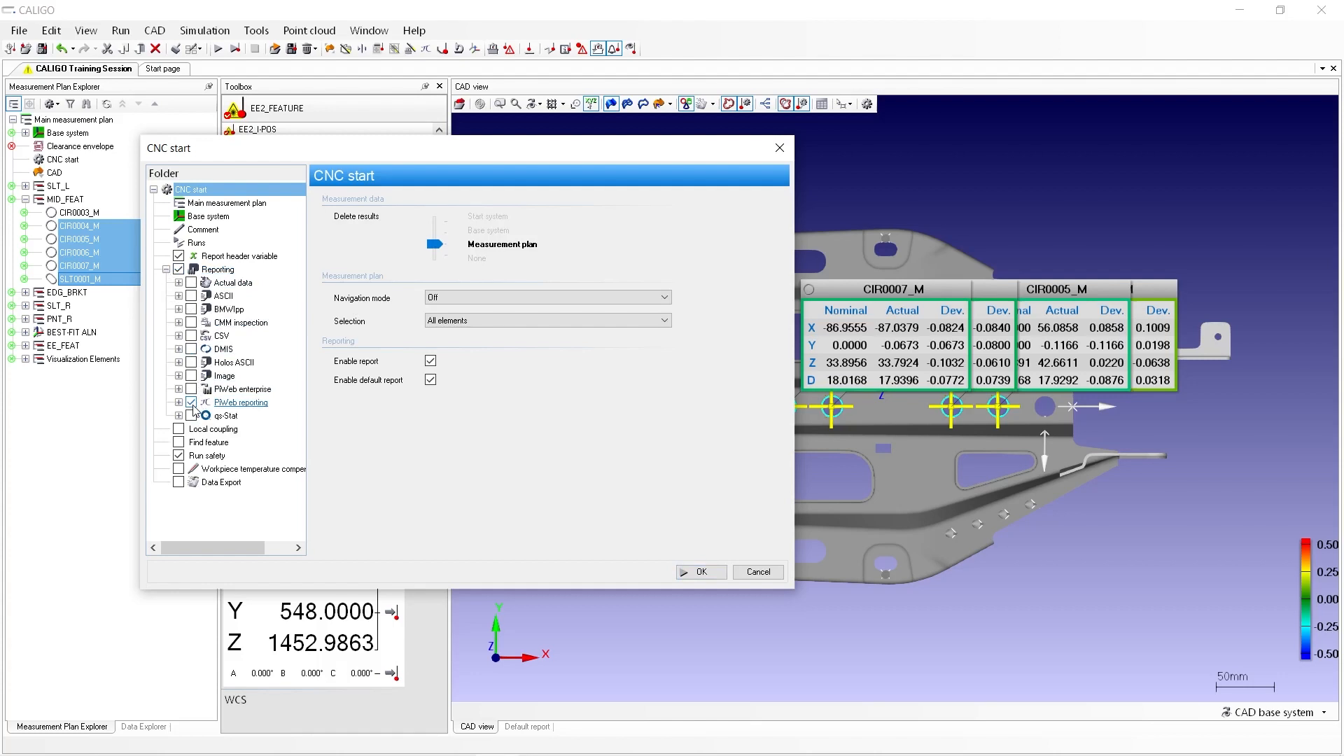
click(229, 410)
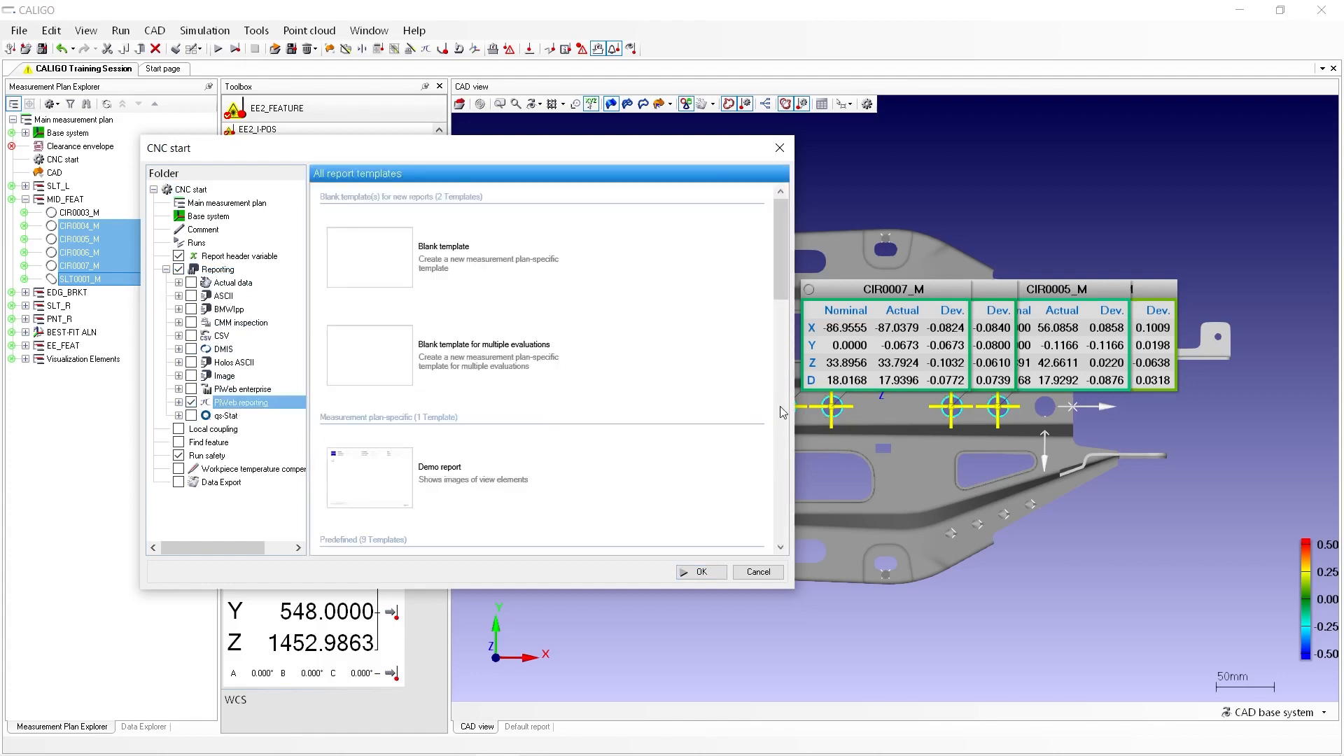
scroll(775, 410, down, 5)
scroll(772, 408, down, 10)
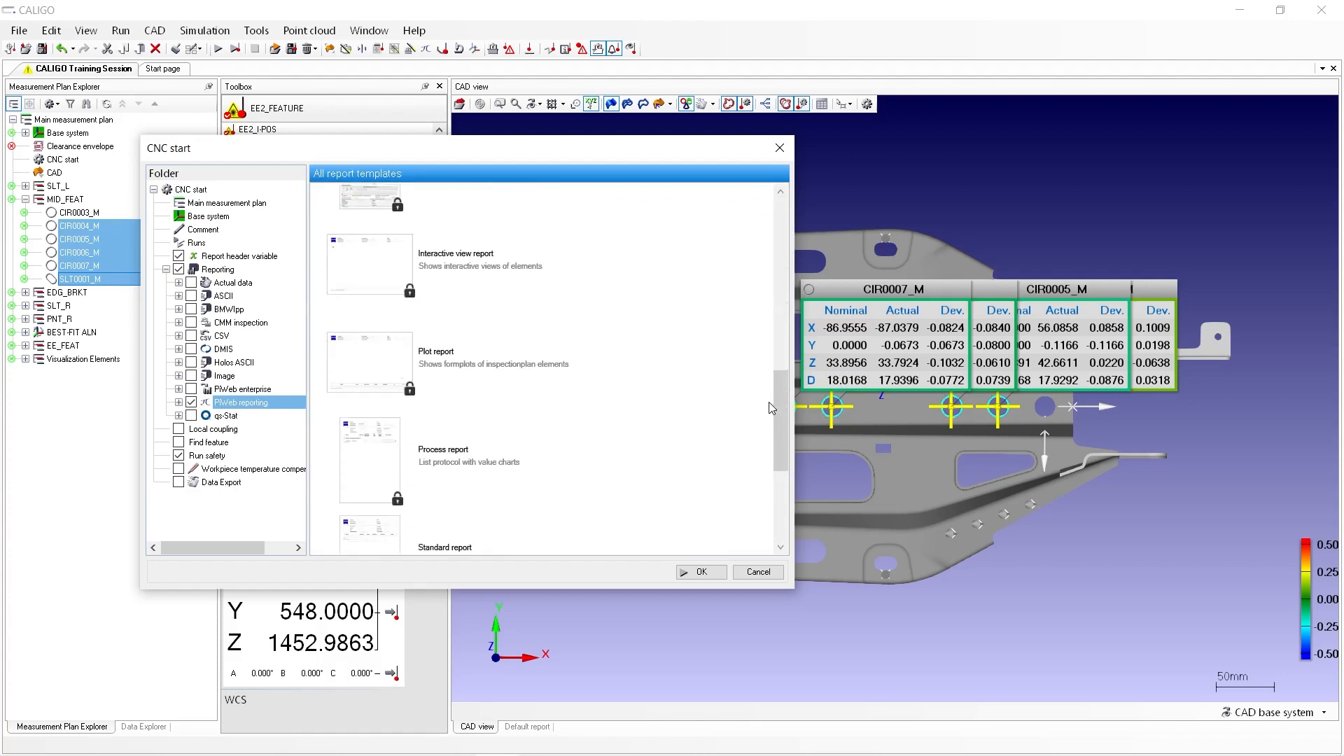
scroll(771, 413, up, 15)
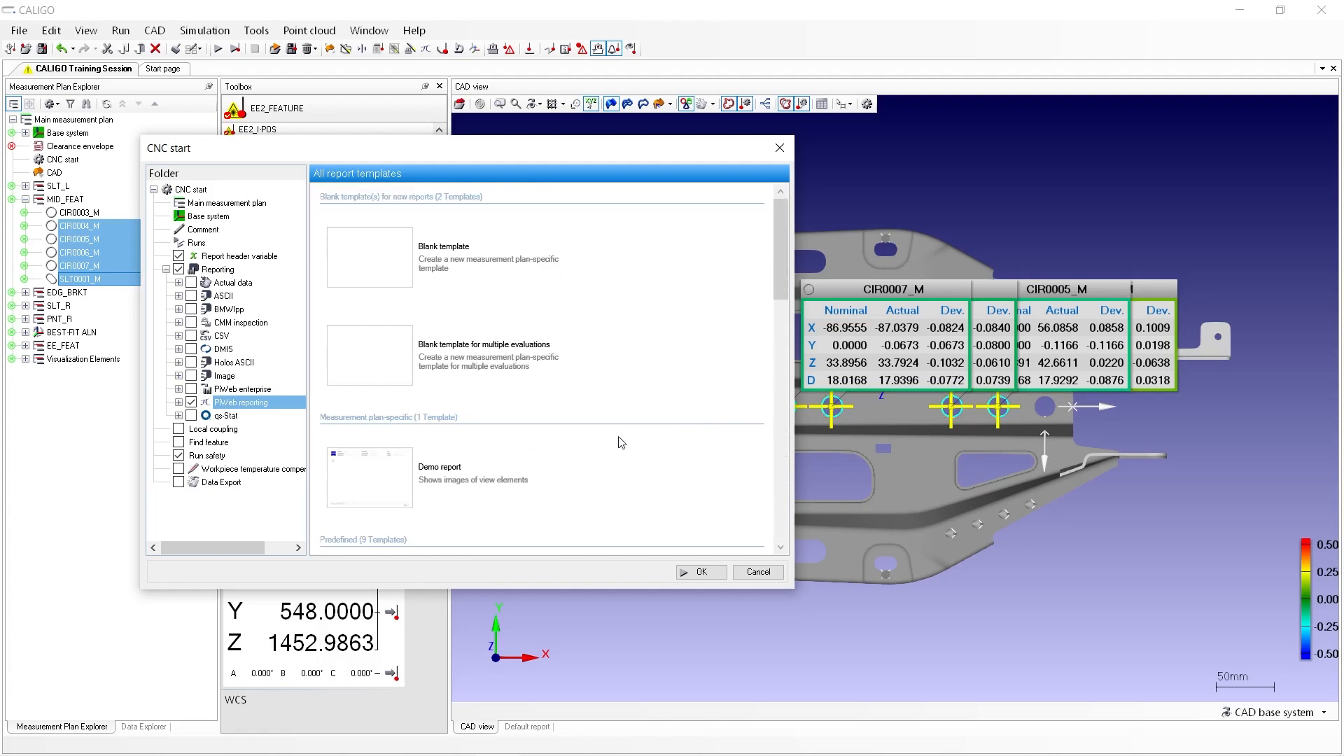
Set the measurement plan-specific Demo report template to Show output and run the evaluation
click(463, 442)
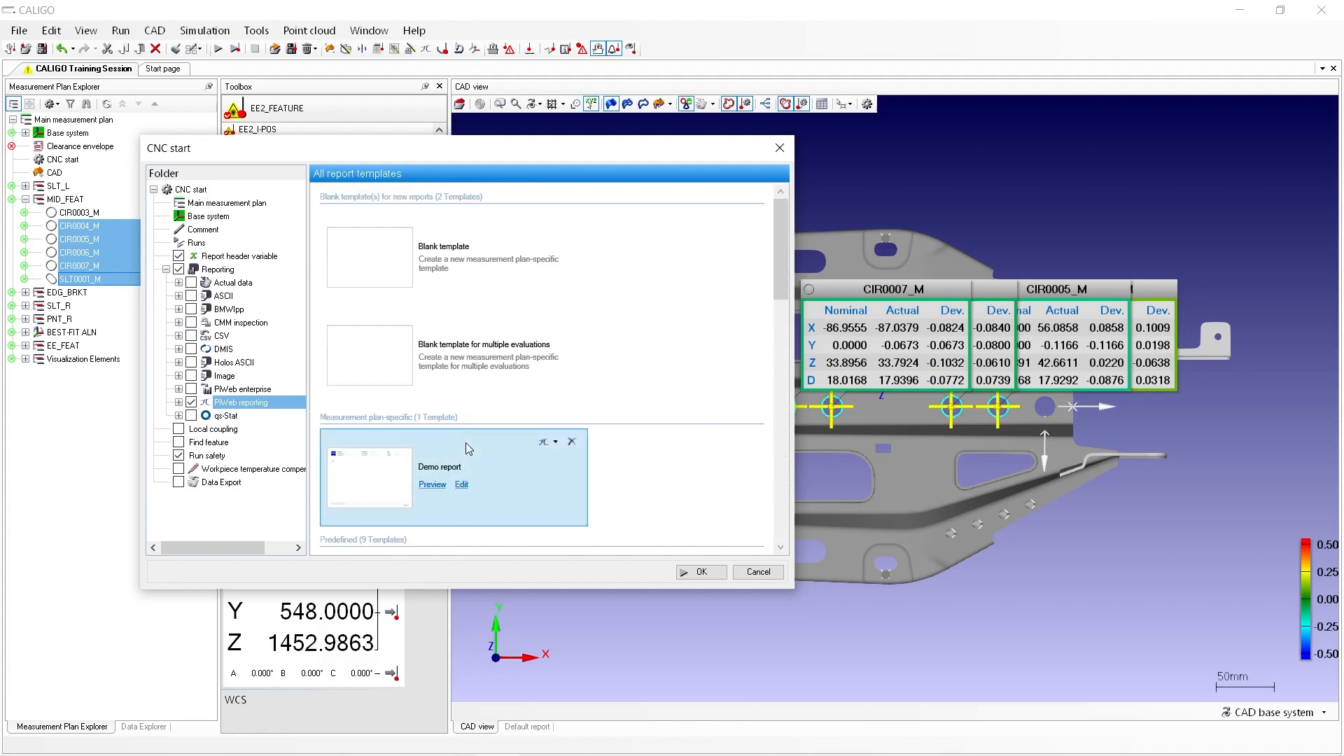
right_click(465, 442)
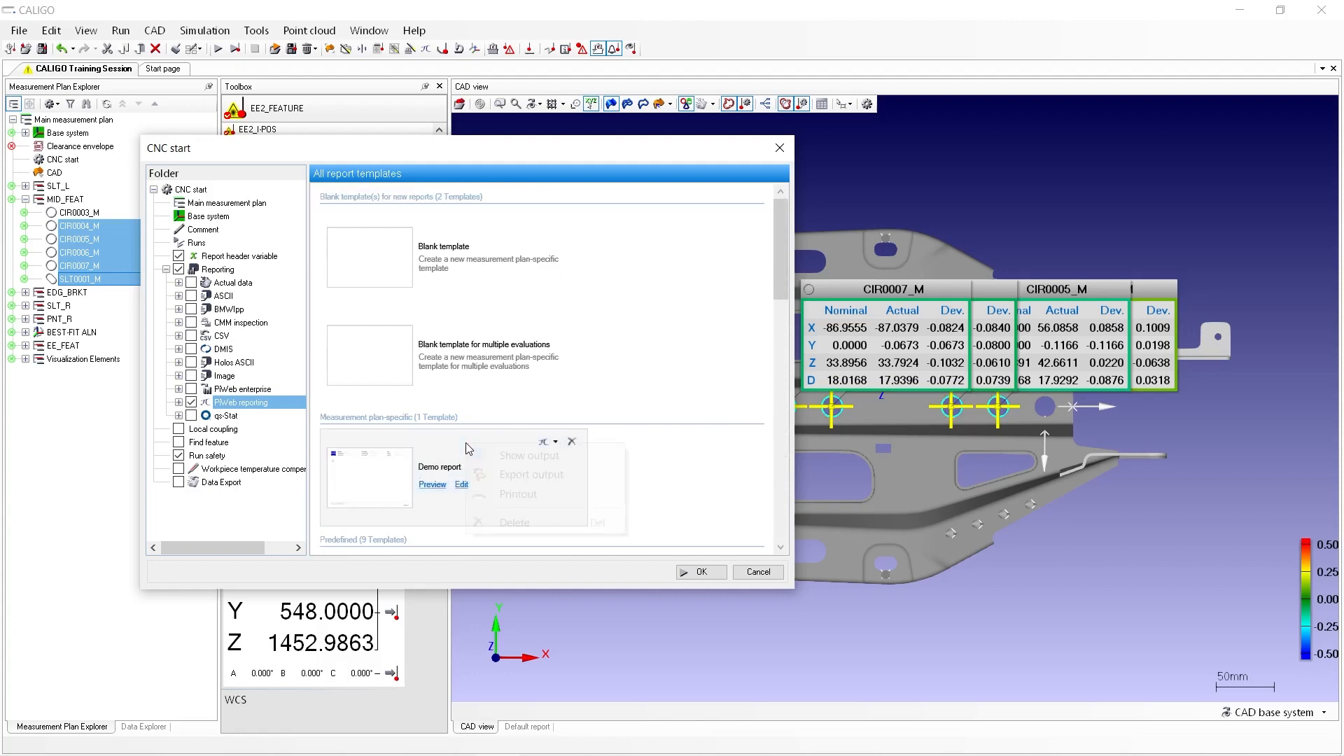
click(581, 456)
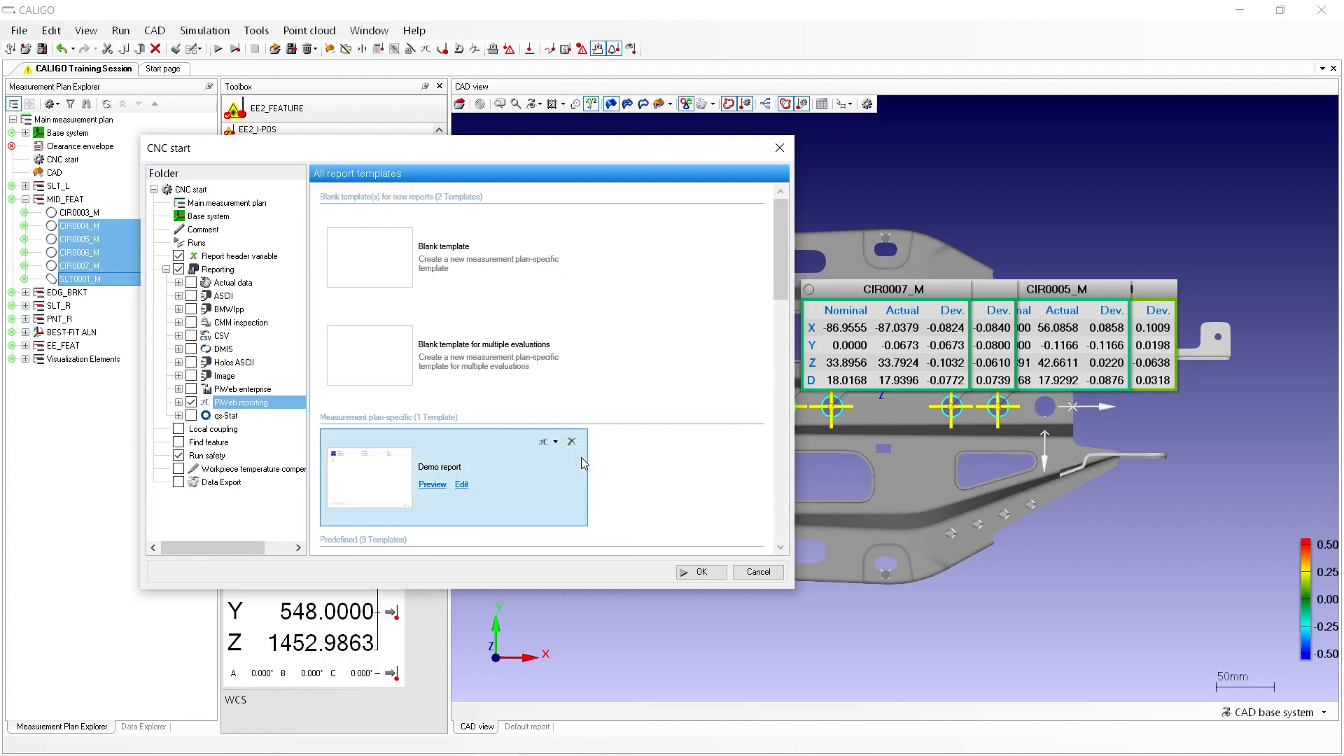
click(698, 573)
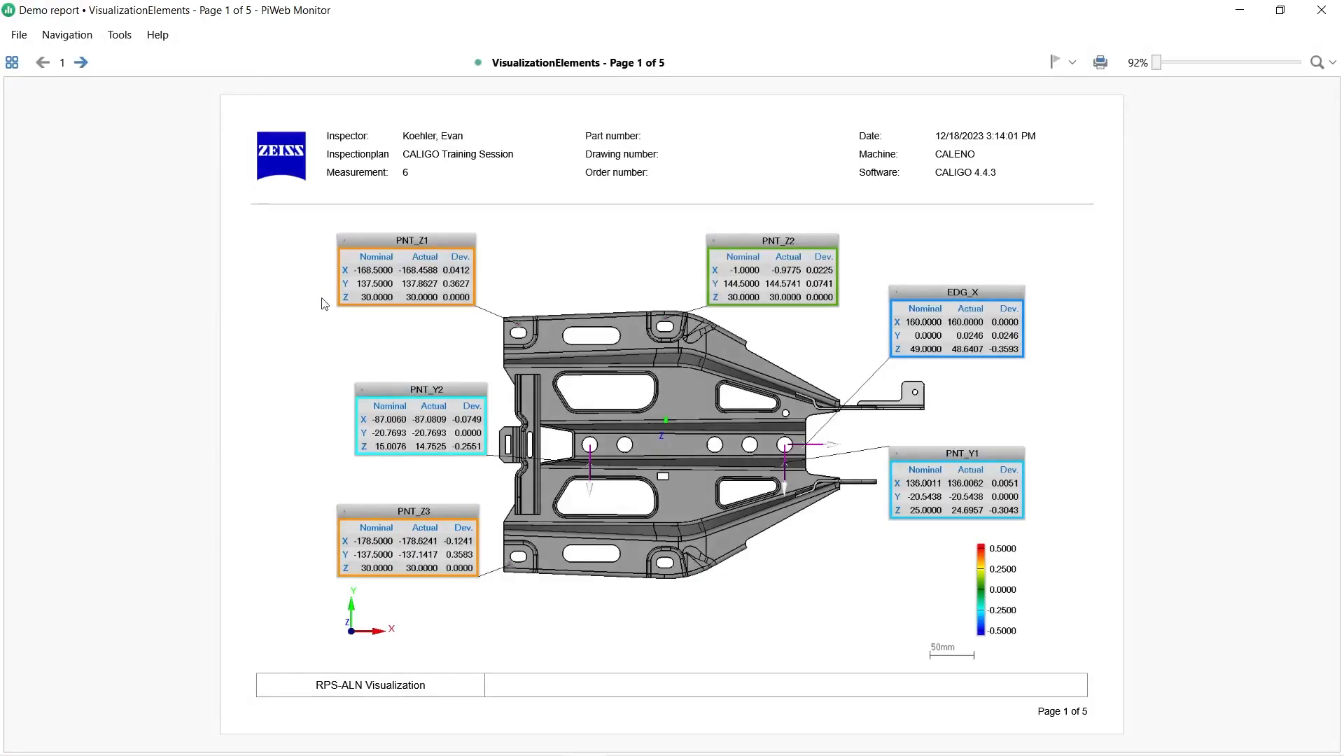
Review the generated Demo report in PiWeb Monitor, paging from page 1 through page 5
click(82, 63)
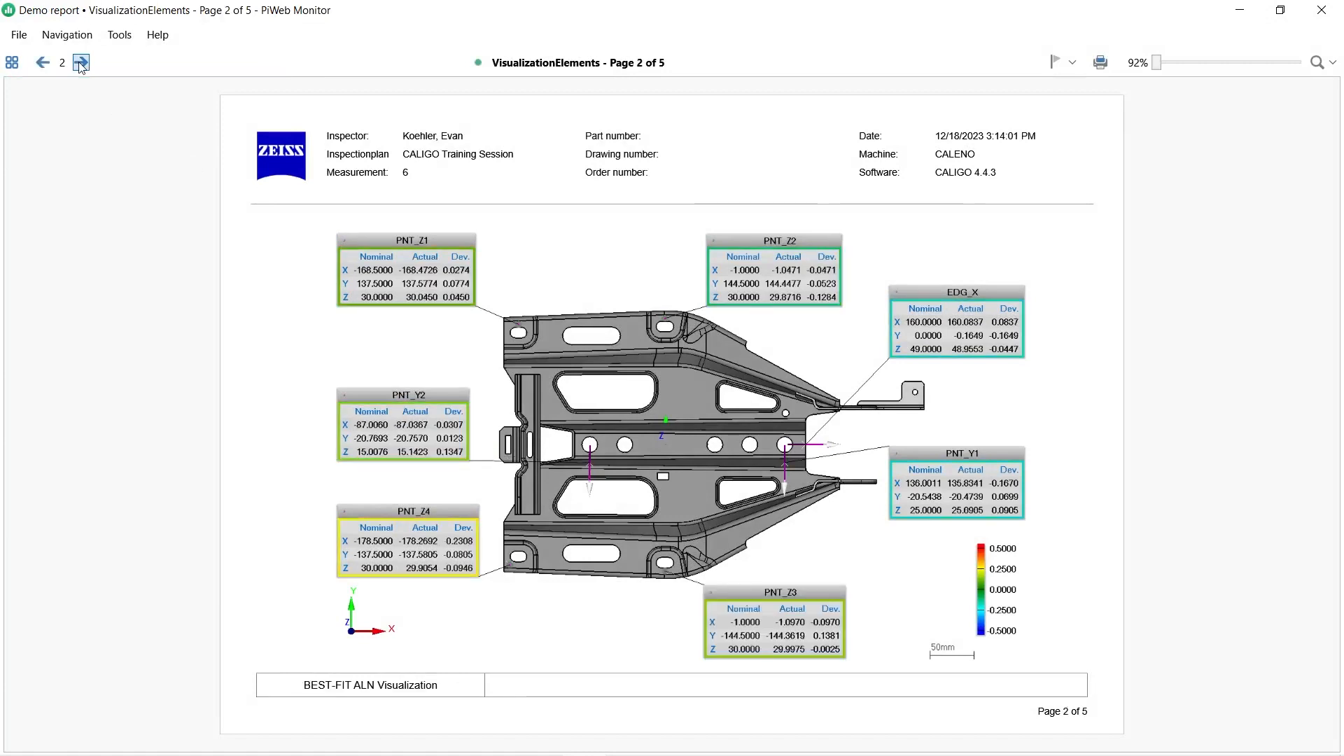
click(82, 63)
click(81, 63)
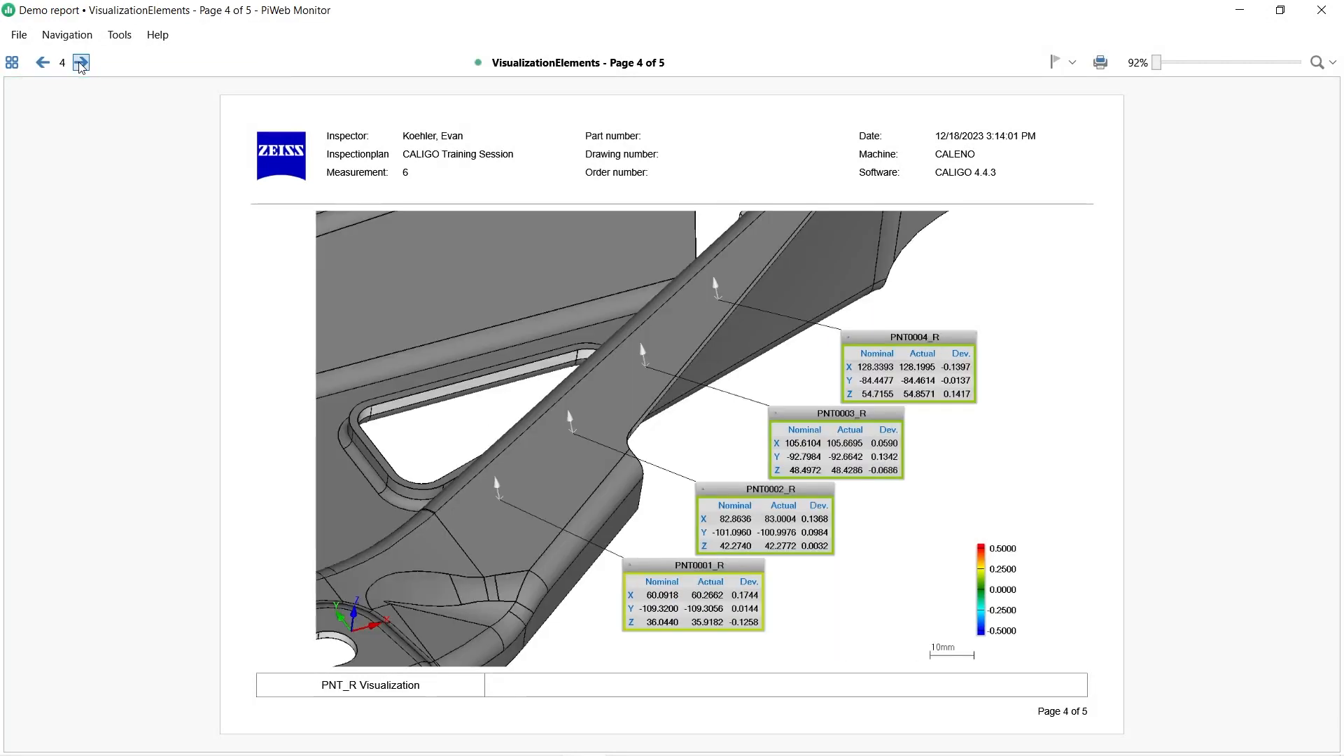
click(81, 63)
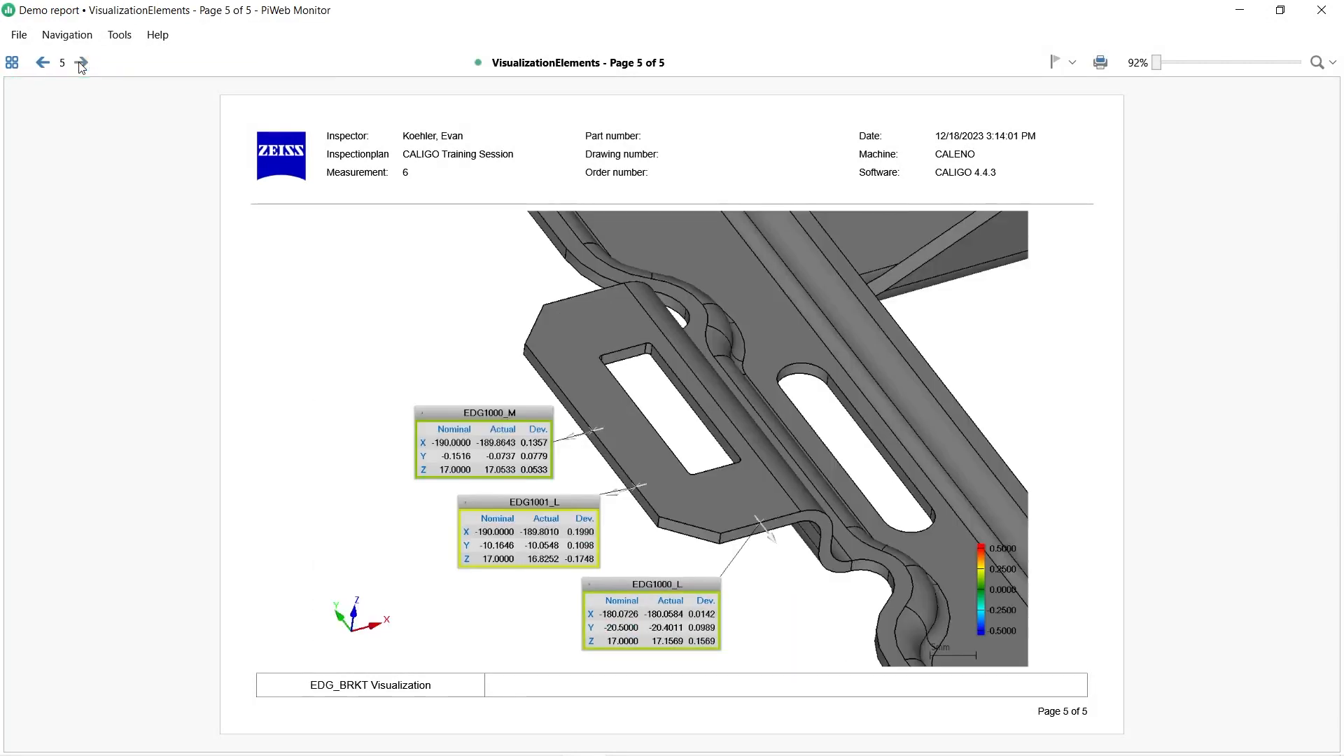